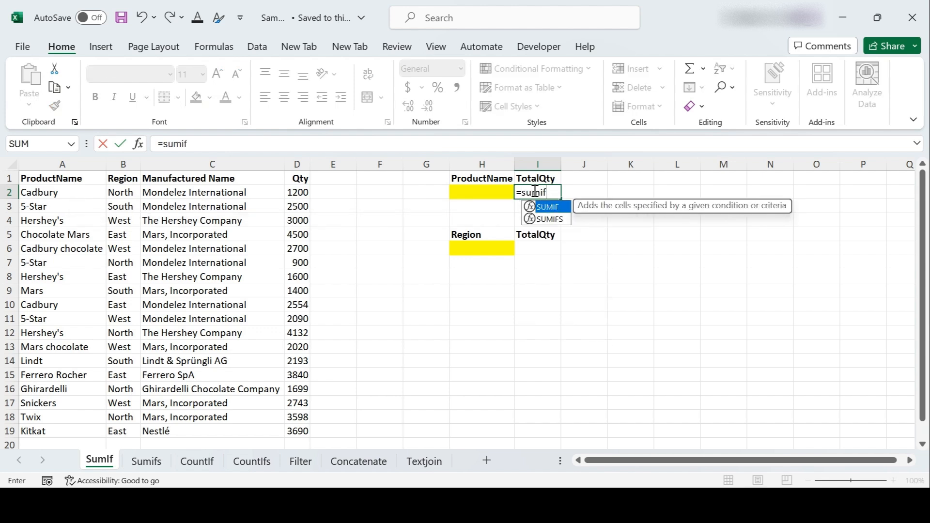
# Complete the product total in cell I2 as =SUMIF(A1:D19,H2,D1:D19).
pyautogui.press('Tab')
pyautogui.moveTo(32, 178); pyautogui.dragTo(294, 431)
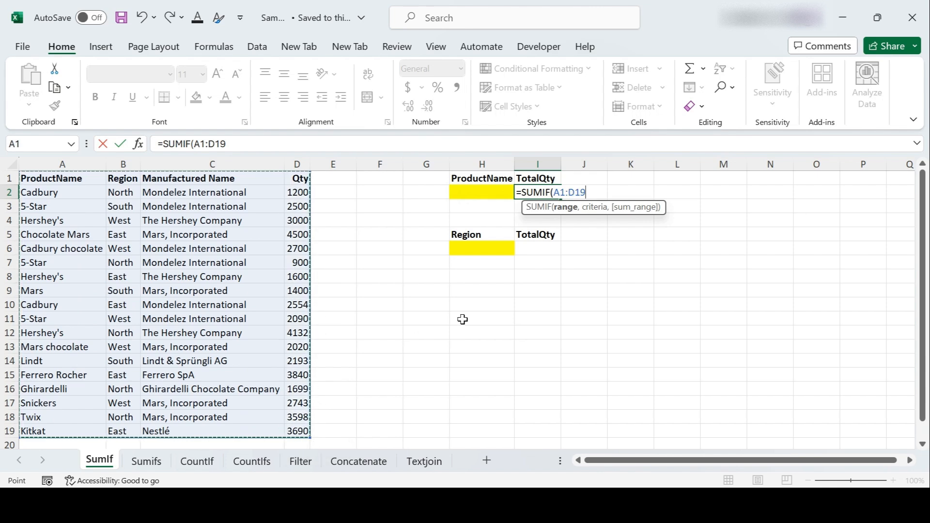
pyautogui.write(',')
pyautogui.click(482, 192)
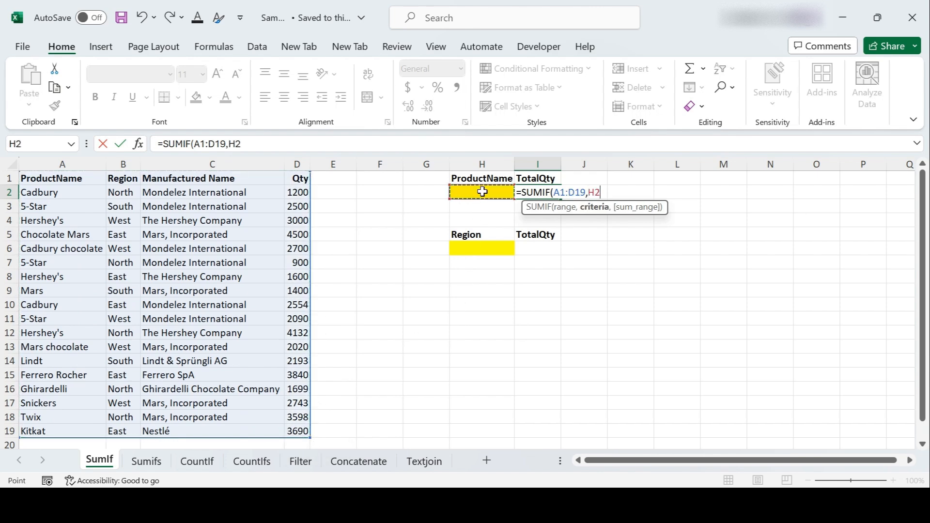
pyautogui.write(',')
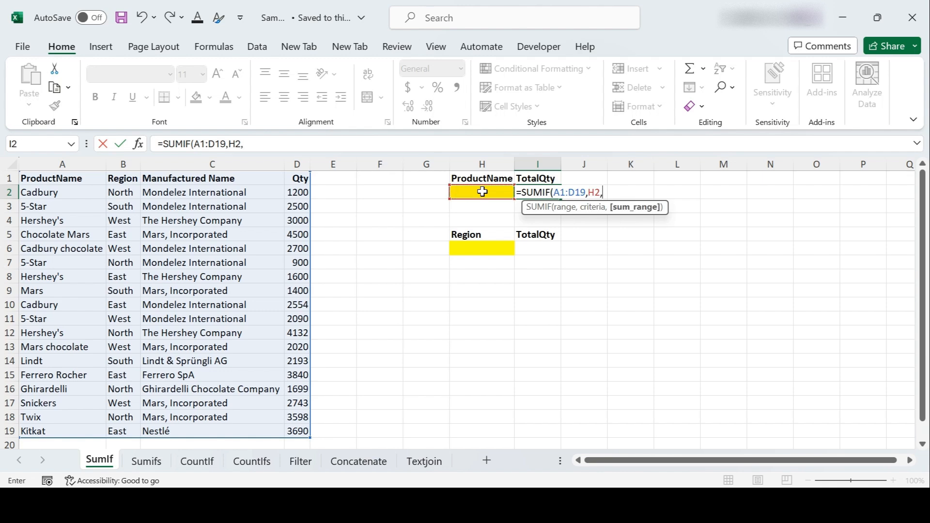
pyautogui.click(299, 191)
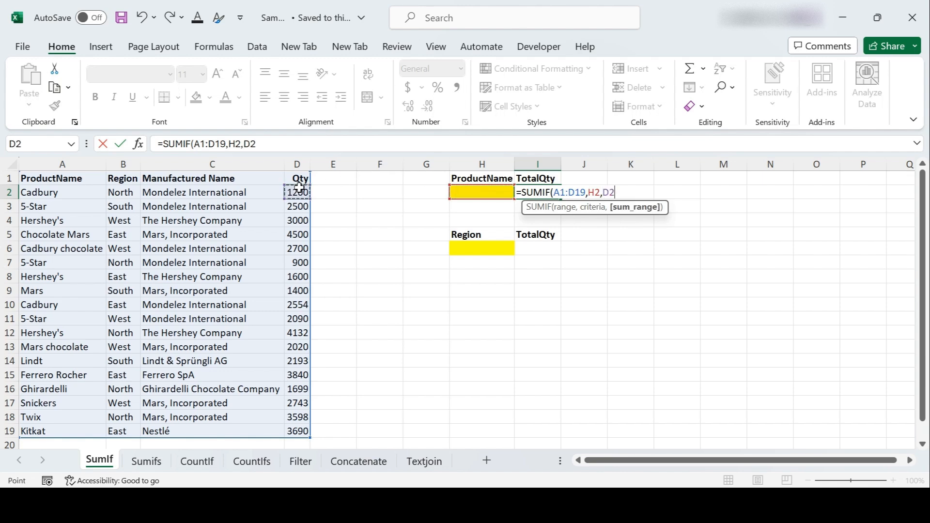
pyautogui.moveTo(299, 178); pyautogui.dragTo(299, 431)
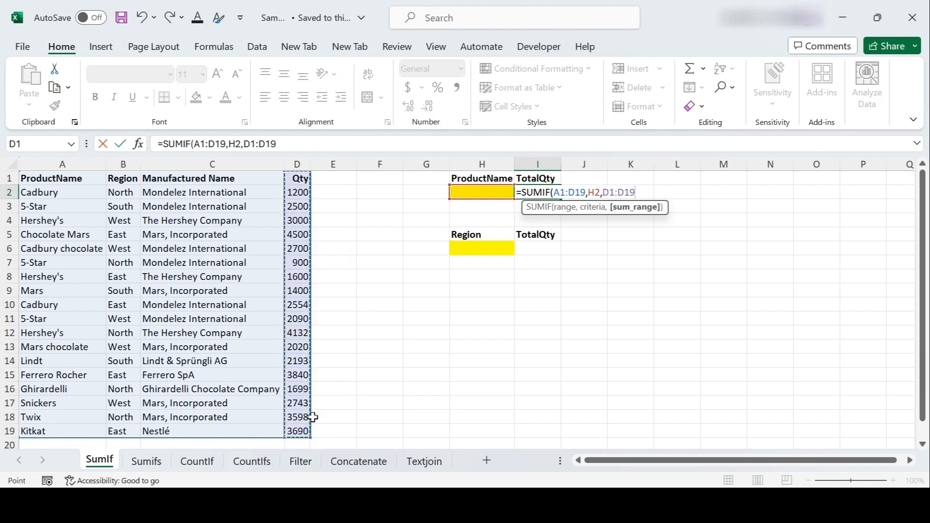
pyautogui.write(')')
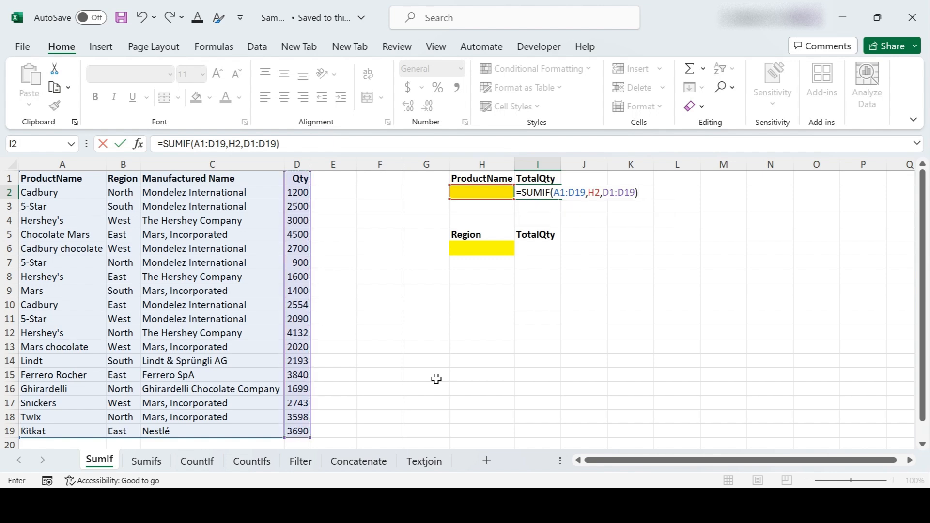
pyautogui.press('Return')
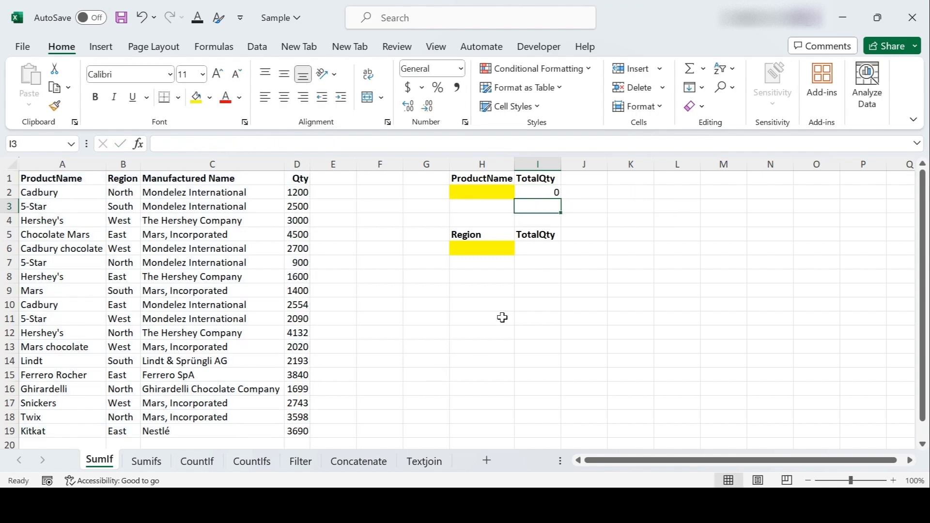
# Enter cadbury as the ProductName criterion in cell H2.
pyautogui.click(470, 192)
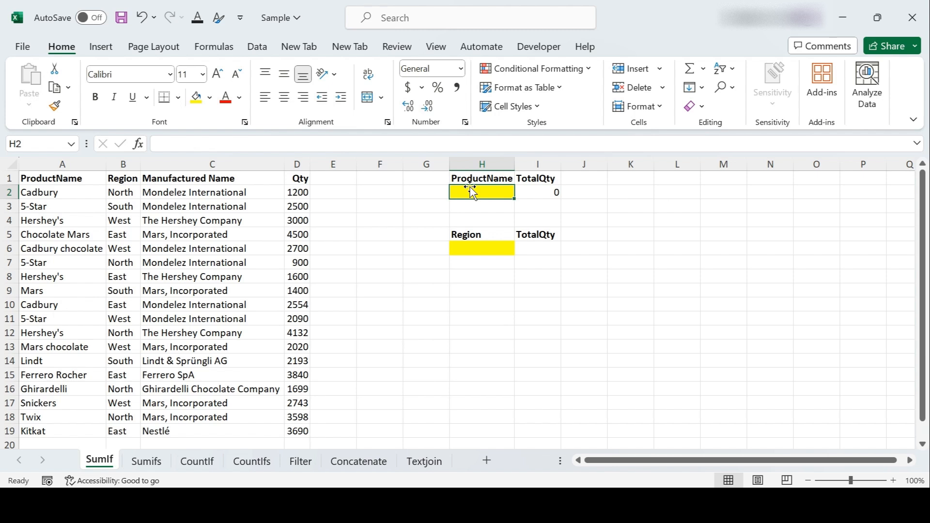
pyautogui.write('cadbury')
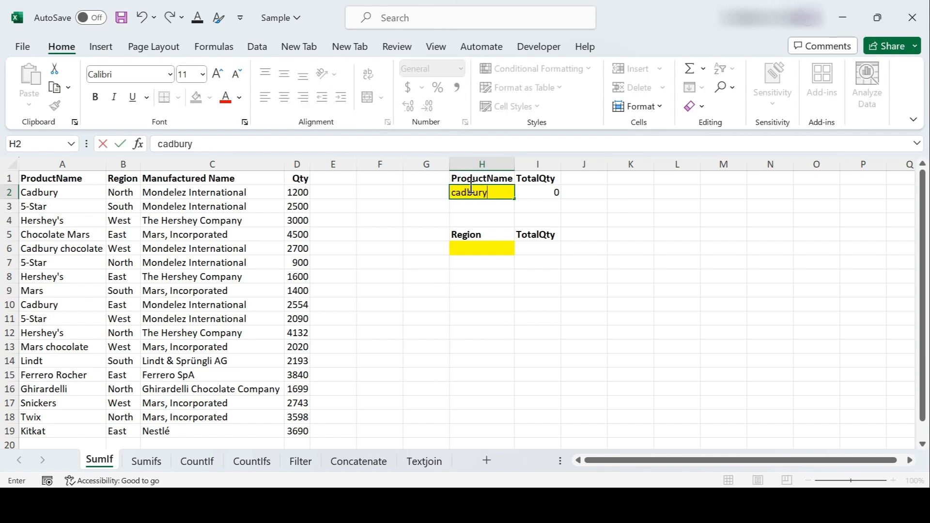
pyautogui.press('Return')
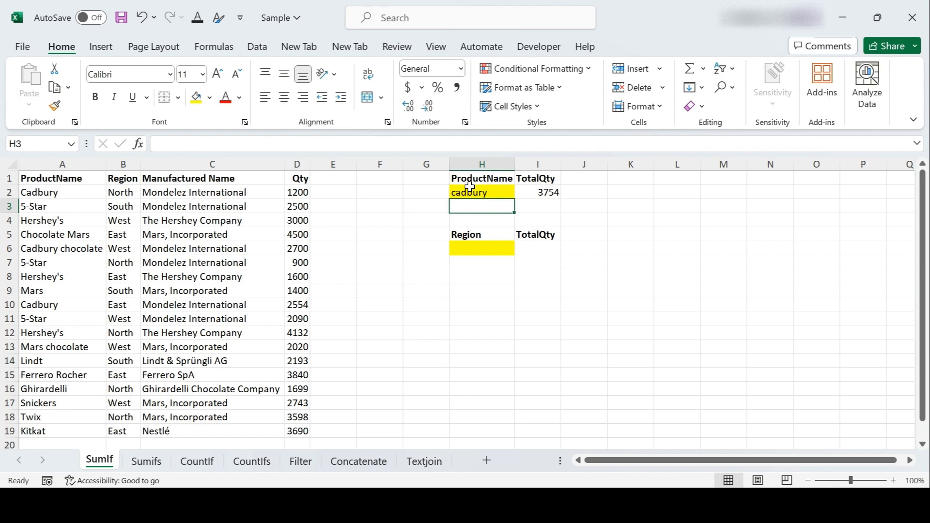
# Check the cadbury total in I2 against the sum of the Cadbury quantities in D2 and D10.
pyautogui.click(549, 194)
pyautogui.click(291, 191)
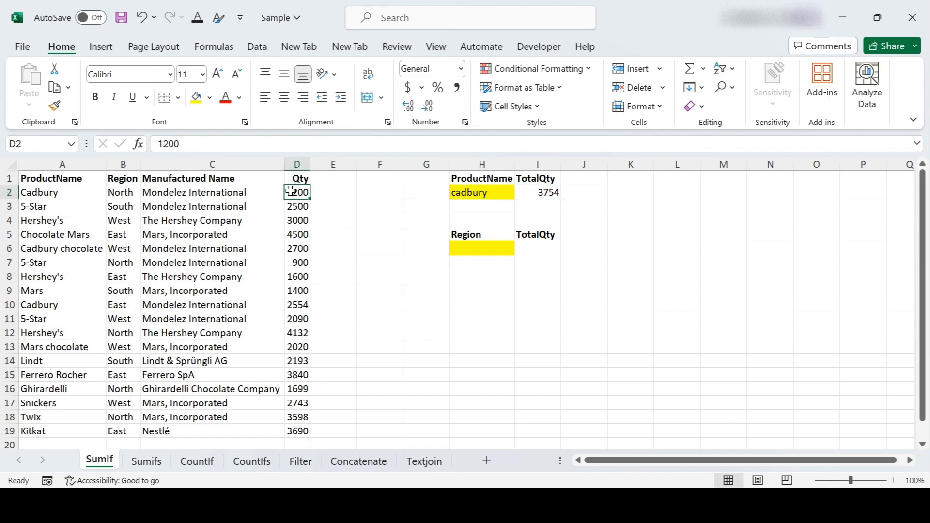
pyautogui.keyDown('ctrl'); pyautogui.click(298, 249); pyautogui.keyUp('ctrl')
pyautogui.click(297, 249)
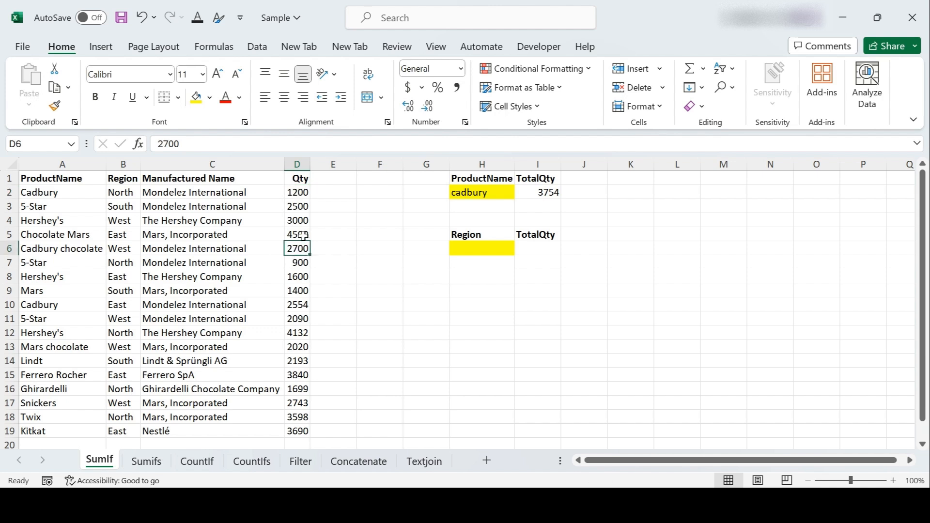
pyautogui.click(303, 192)
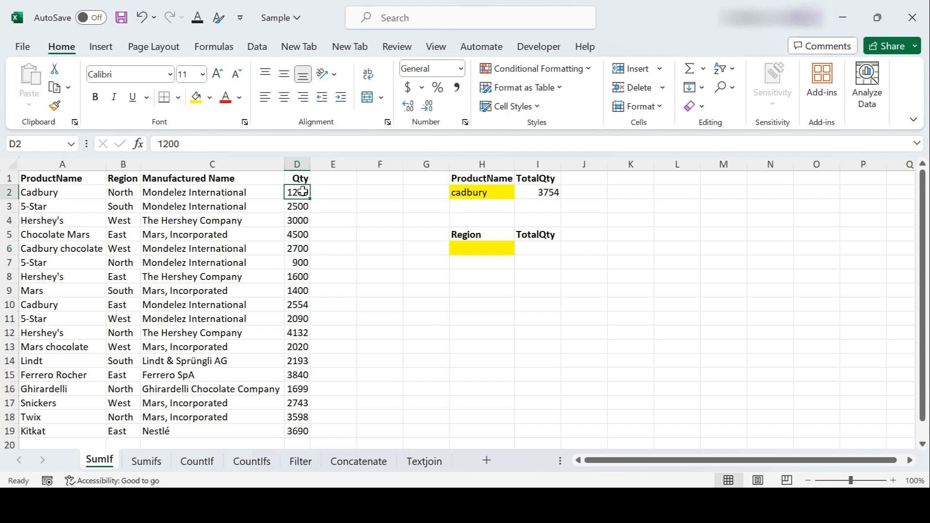
pyautogui.keyDown('ctrl'); pyautogui.click(292, 309); pyautogui.keyUp('ctrl')
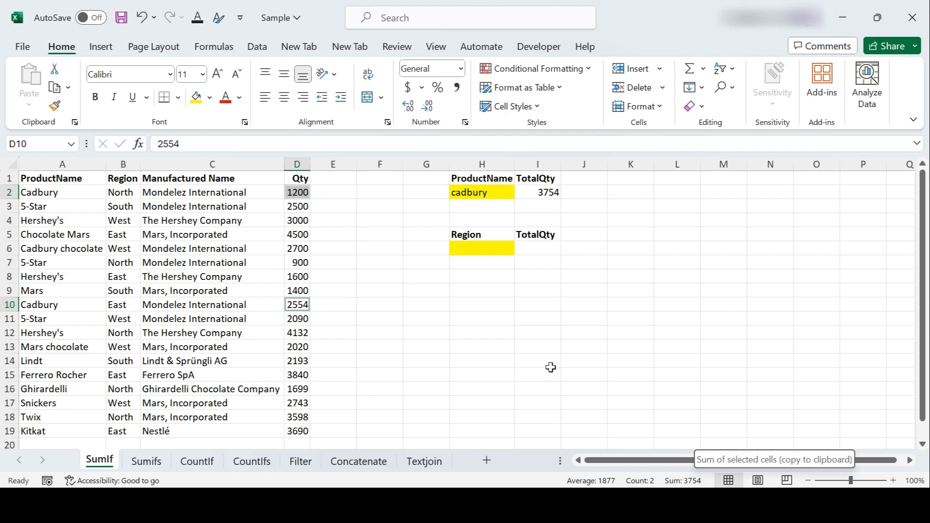
pyautogui.click(494, 194)
pyautogui.click(562, 193)
pyautogui.click(548, 193)
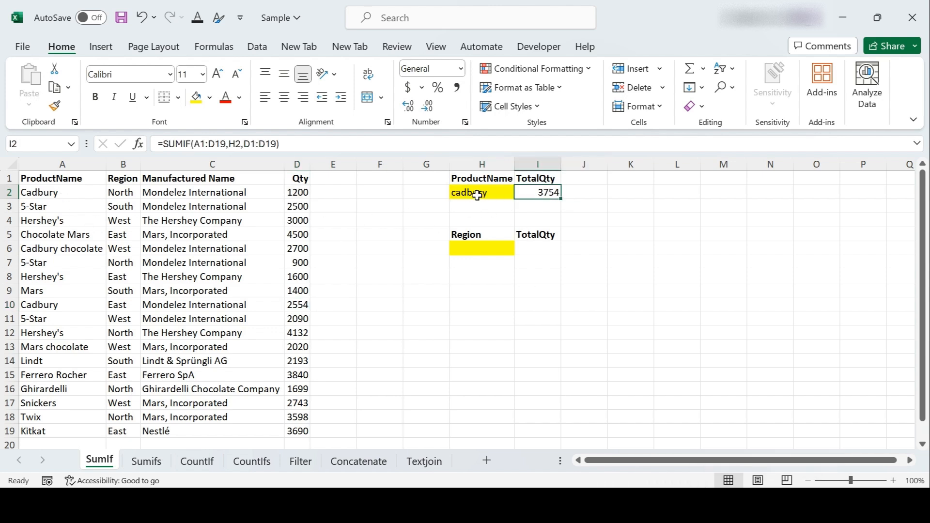
# Enter =SUMIF(B1:B19,H6,D1:D19) in cell I6 to total the quantity by region.
pyautogui.click(475, 250)
pyautogui.click(540, 258)
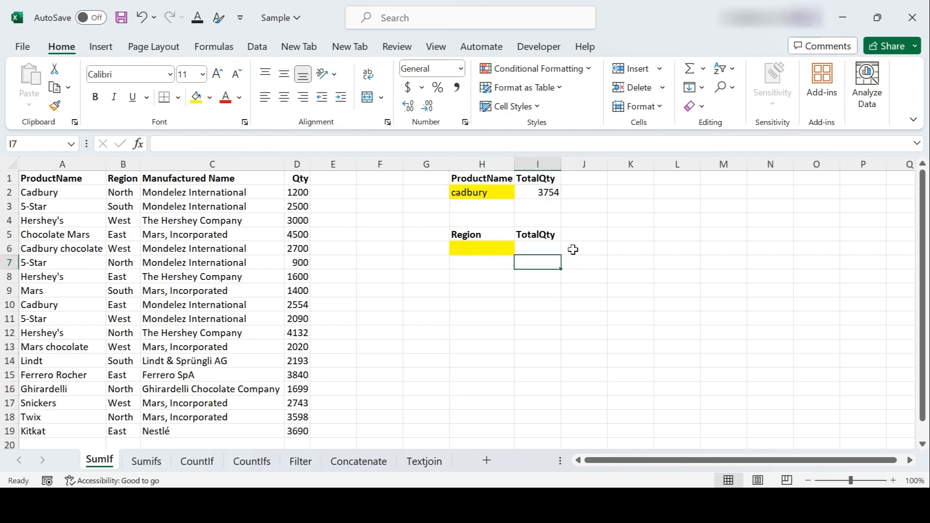
pyautogui.click(537, 248)
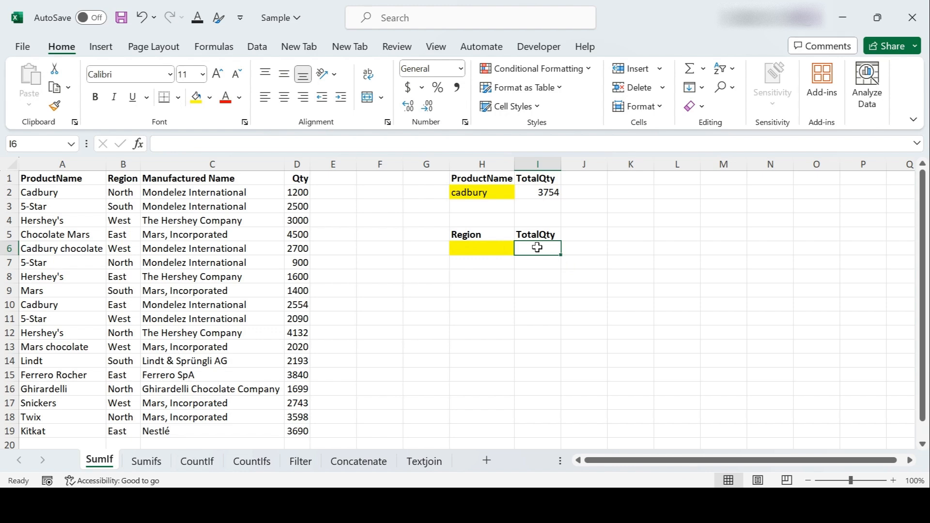
pyautogui.write('=sum')
pyautogui.press('Down')
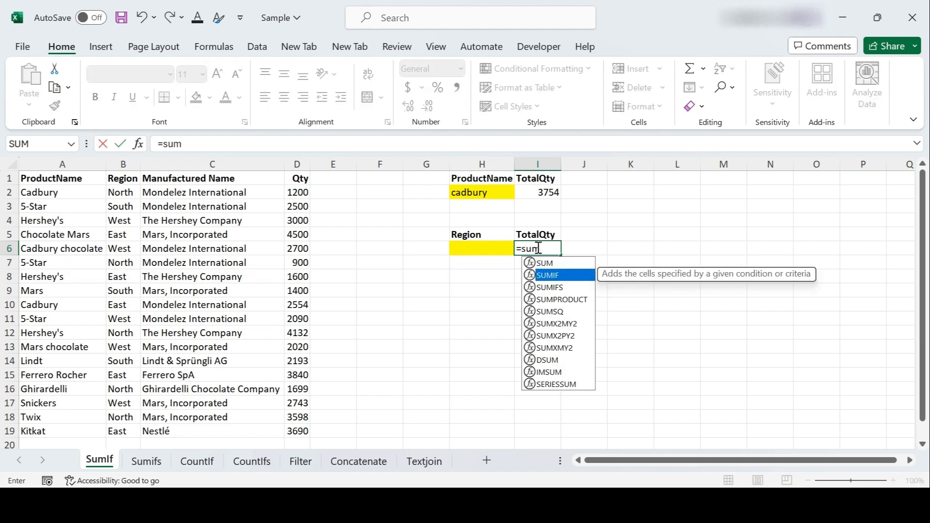
pyautogui.press('Tab')
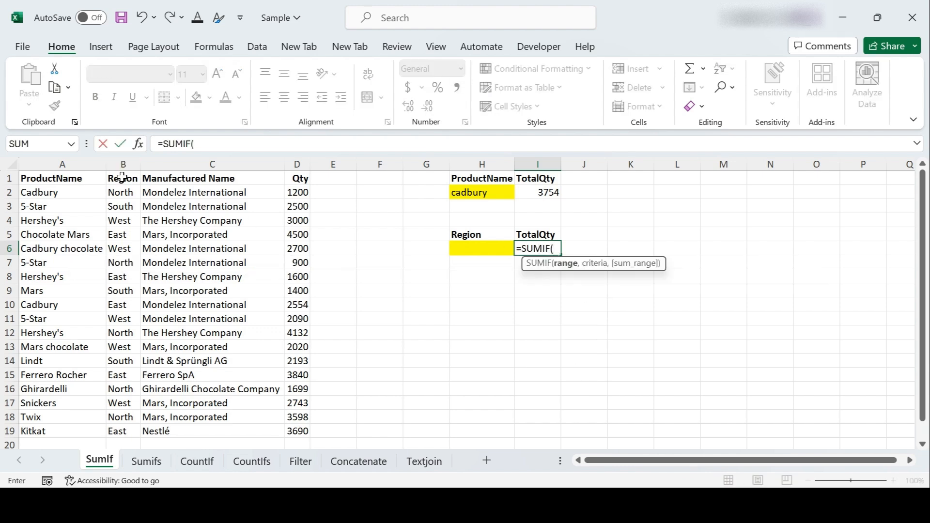
pyautogui.moveTo(123, 179); pyautogui.dragTo(121, 432)
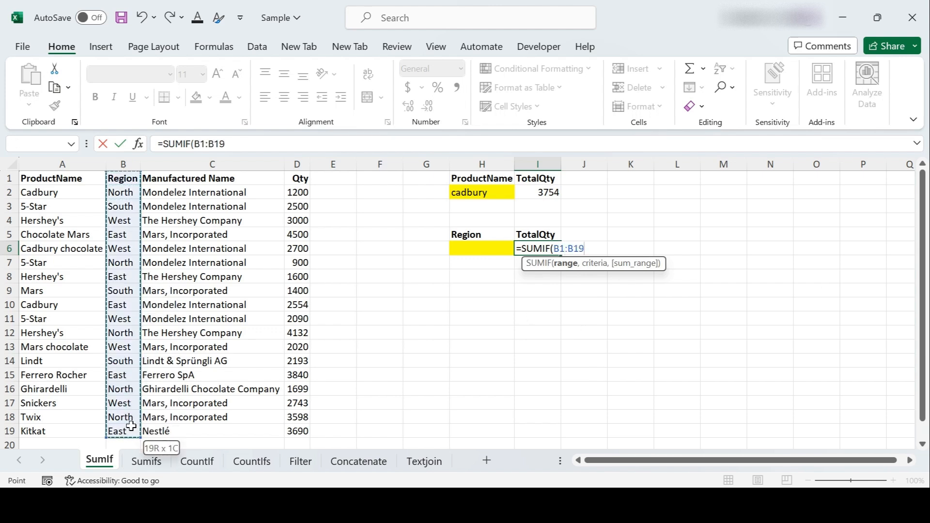
pyautogui.write(',')
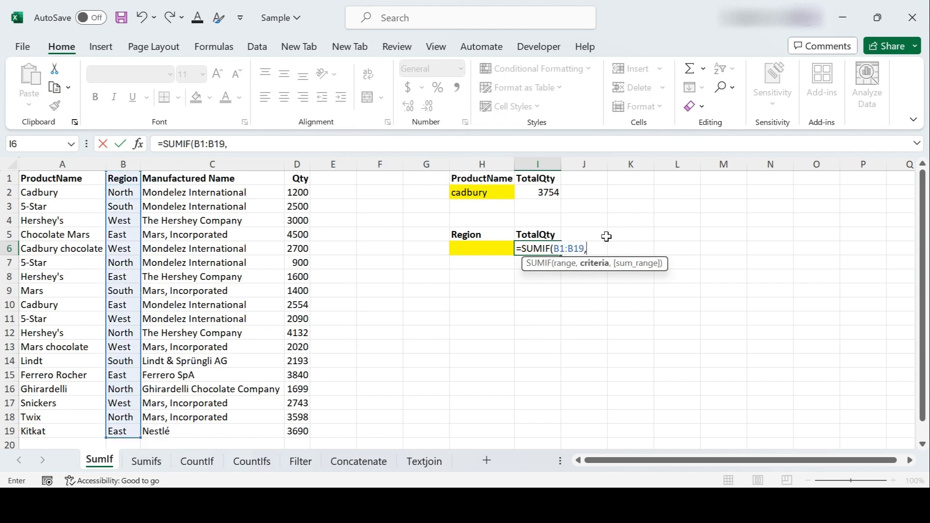
pyautogui.click(482, 248)
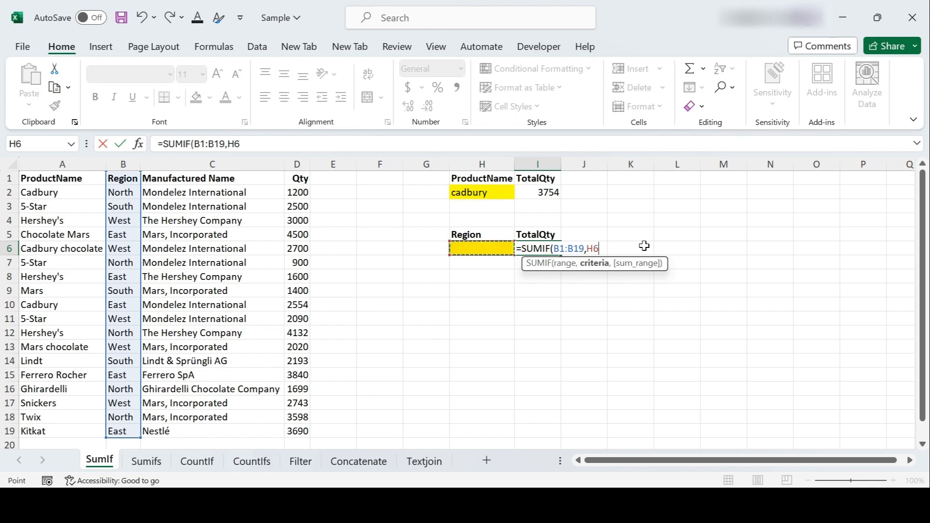
pyautogui.write(',')
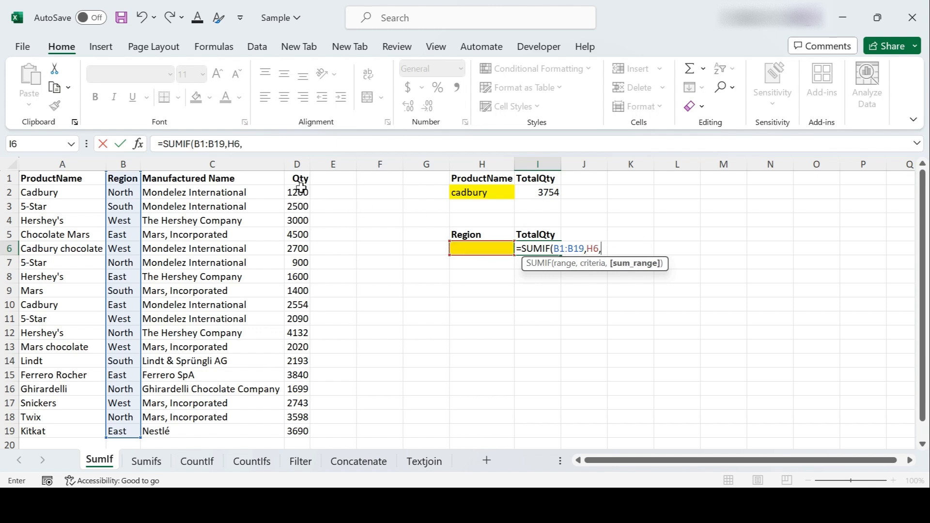
pyautogui.moveTo(300, 178); pyautogui.dragTo(305, 433)
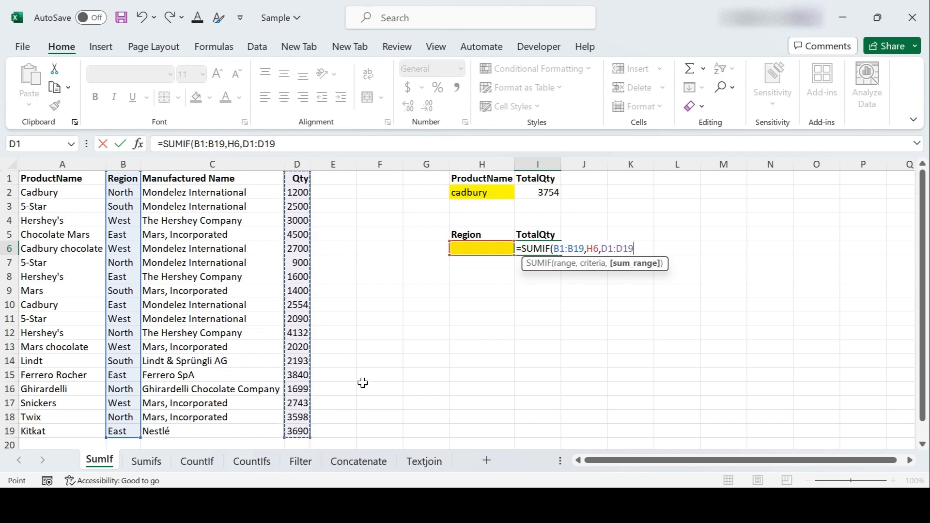
pyautogui.write(')')
pyautogui.press('Return')
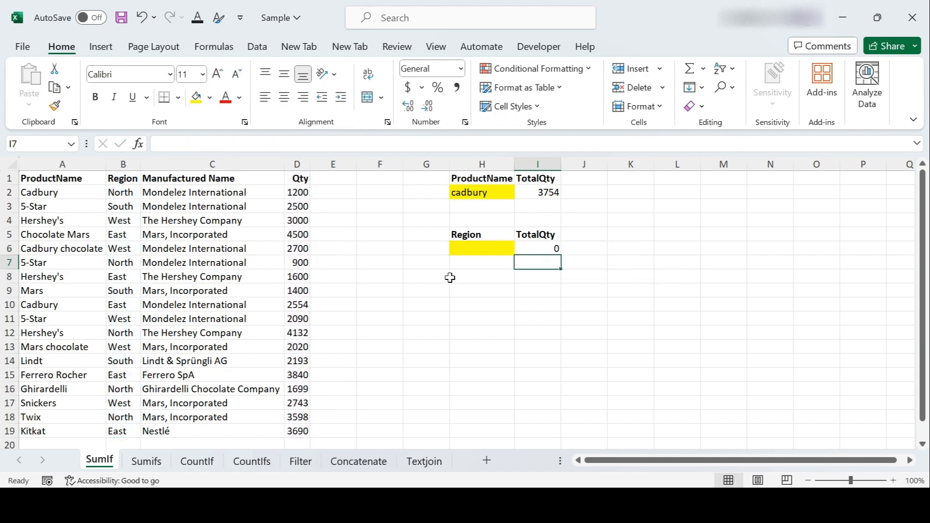
# Enter North as the Region criterion in cell H6.
pyautogui.click(468, 248)
pyautogui.write('North')
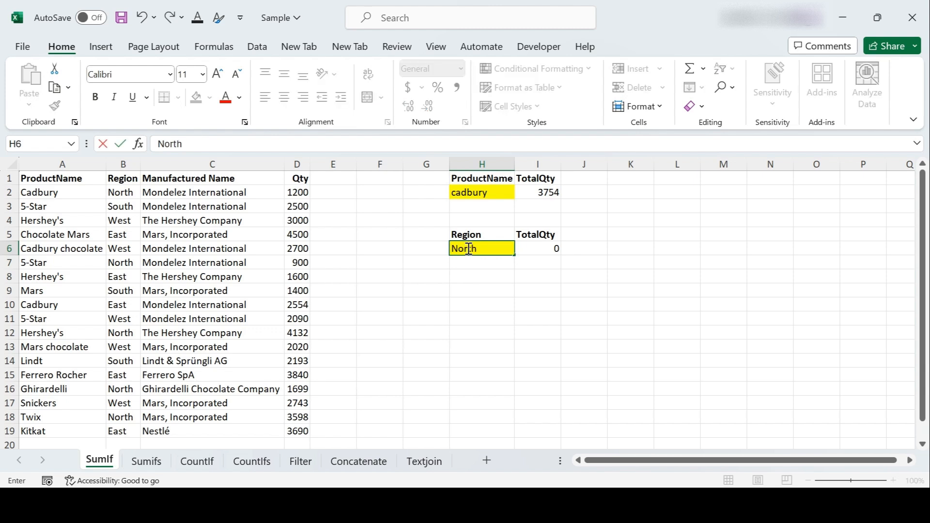
pyautogui.press('Return')
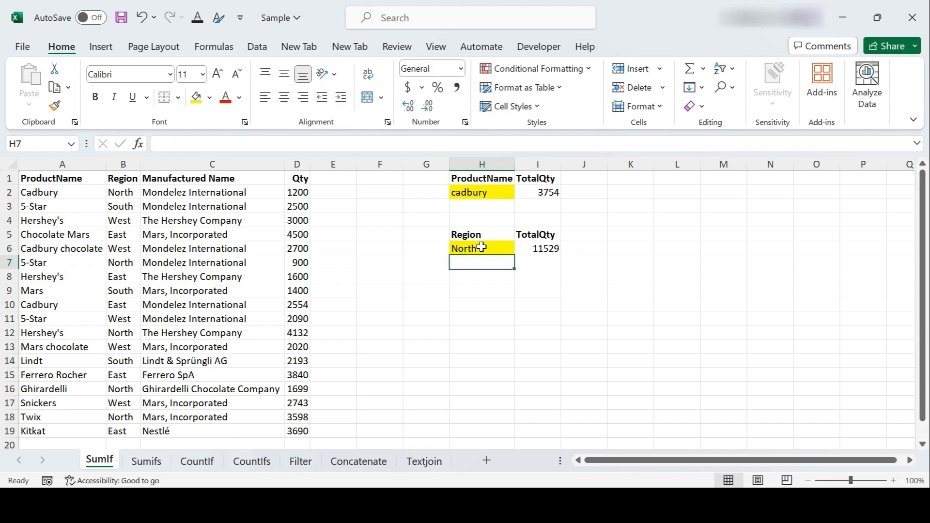
# Check the North total in I6 against the sum of the North quantities in D2, D7, D12, D16 and D18.
pyautogui.click(553, 248)
pyautogui.click(486, 252)
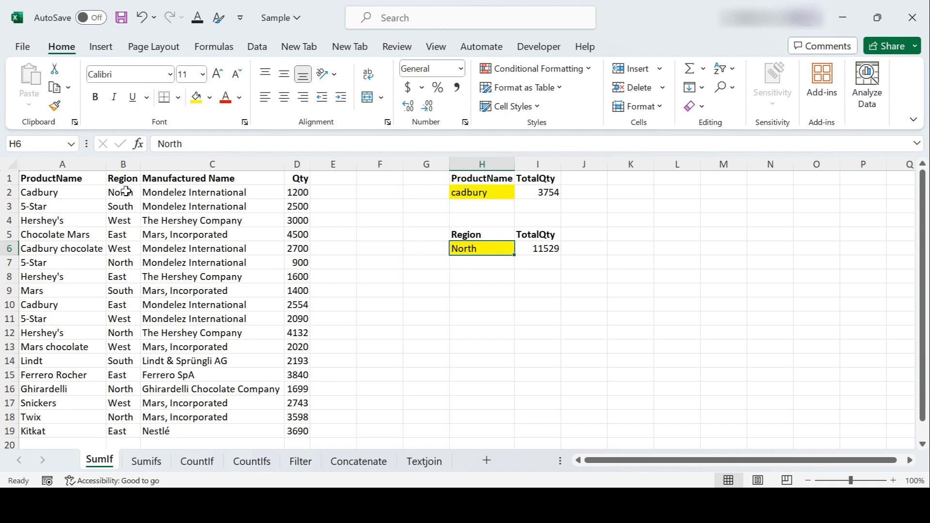
pyautogui.click(304, 192)
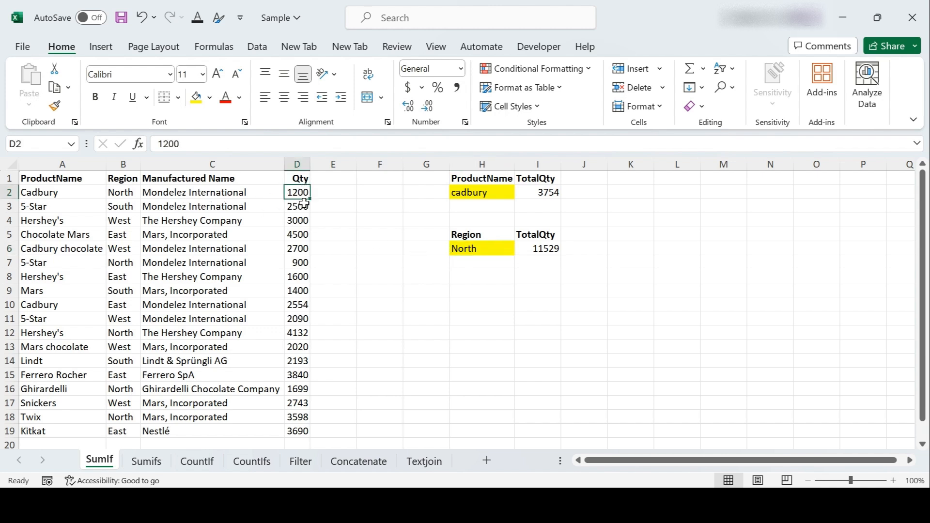
pyautogui.keyDown('ctrl'); pyautogui.click(300, 263); pyautogui.keyUp('ctrl')
pyautogui.keyDown('ctrl'); pyautogui.click(292, 335); pyautogui.keyUp('ctrl')
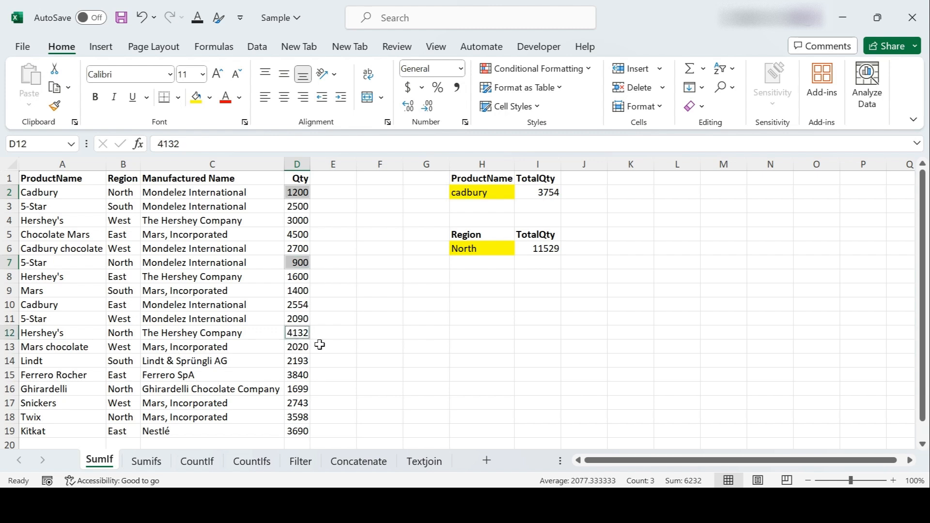
pyautogui.keyDown('ctrl'); pyautogui.click(294, 389); pyautogui.keyUp('ctrl')
pyautogui.keyDown('ctrl'); pyautogui.click(294, 420); pyautogui.keyUp('ctrl')
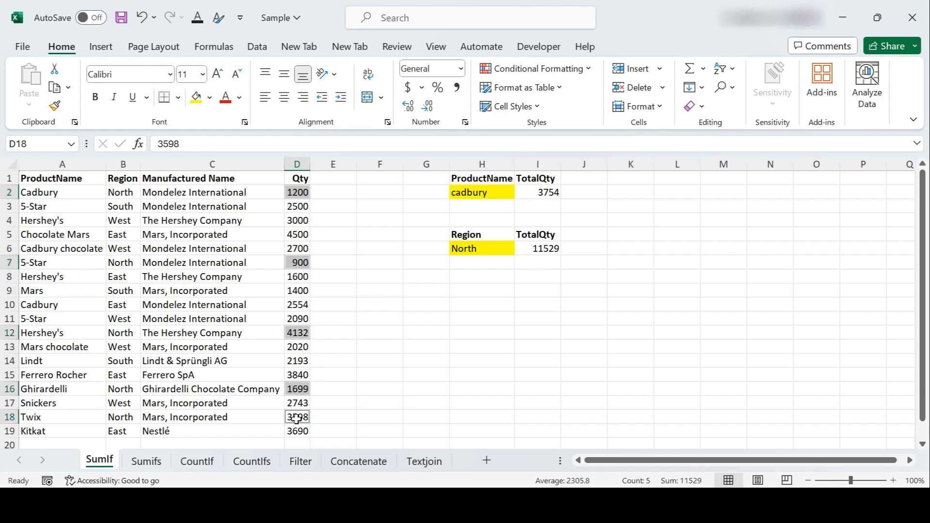
pyautogui.click(544, 247)
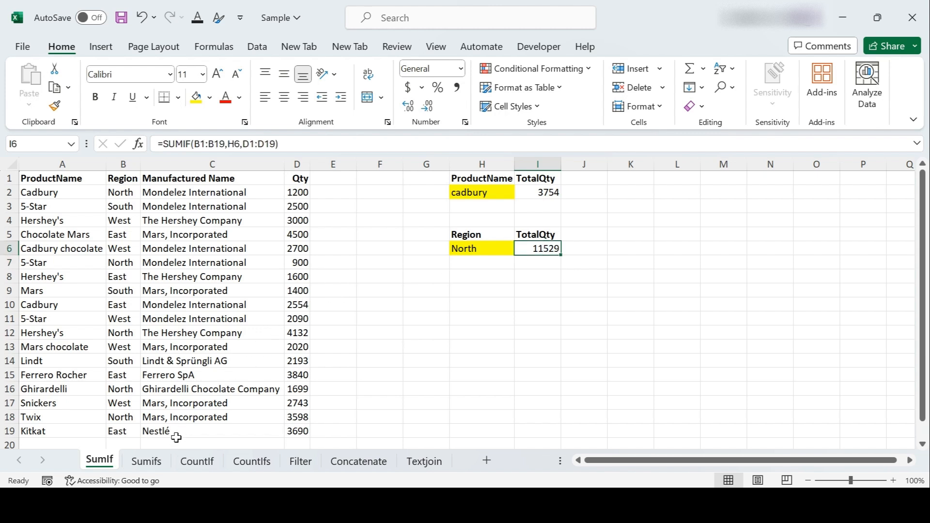
# Switch to the Sumifs worksheet and look over its ProductName criterion cells in column H.
pyautogui.click(147, 462)
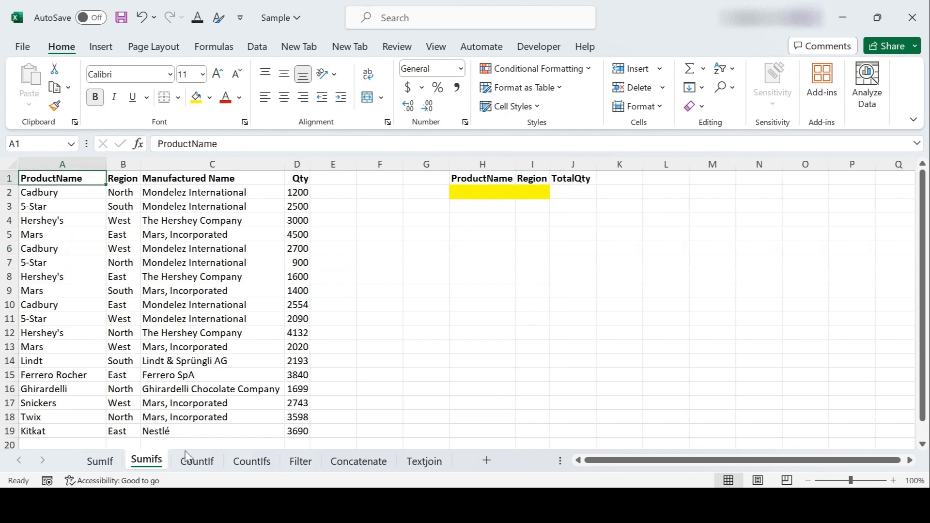
pyautogui.click(483, 272)
pyautogui.click(480, 194)
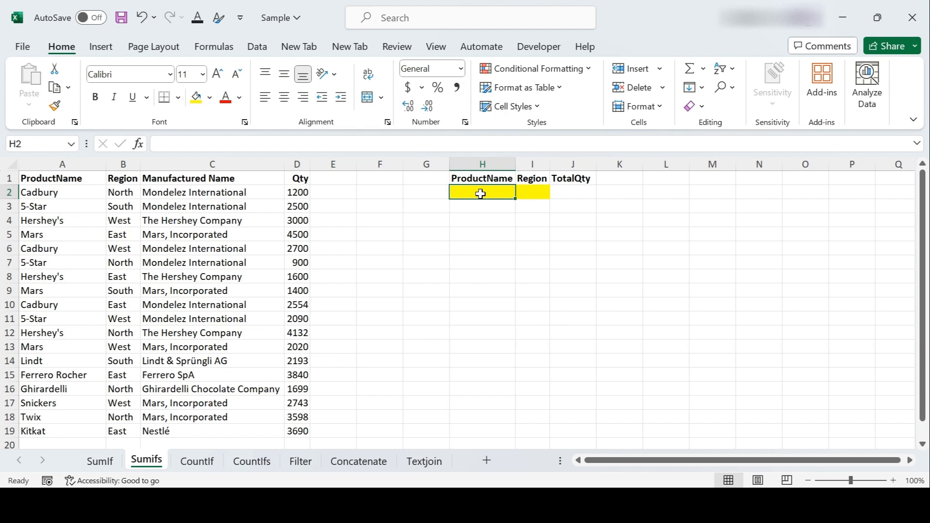
pyautogui.click(480, 206)
pyautogui.click(488, 183)
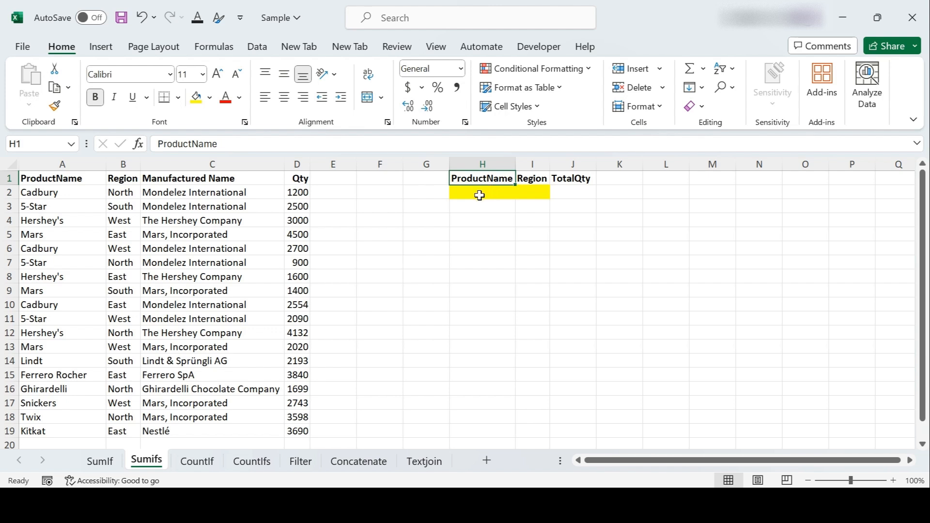
# Start a SUMIFS formula in TotalQty cell J2 with the Qty cells D1:D19 as its sum range.
pyautogui.click(479, 195)
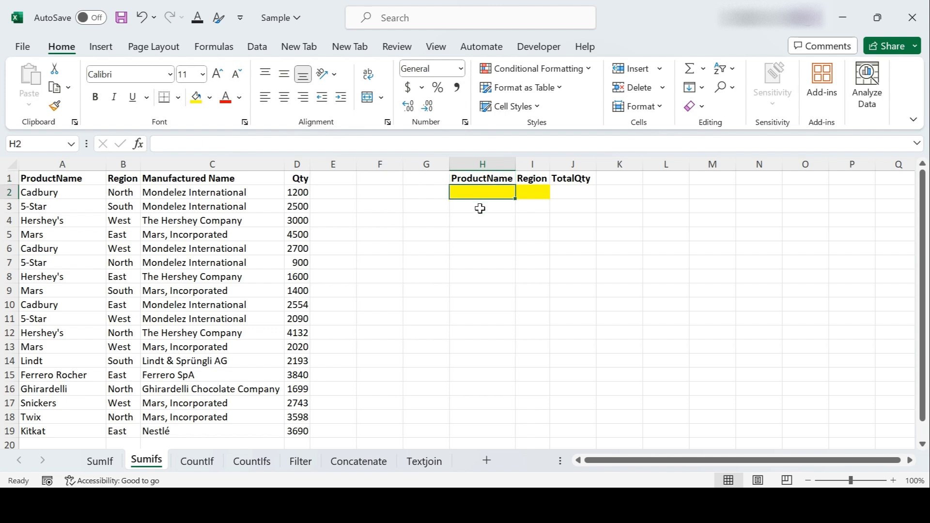
pyautogui.click(480, 208)
pyautogui.click(487, 191)
pyautogui.click(578, 190)
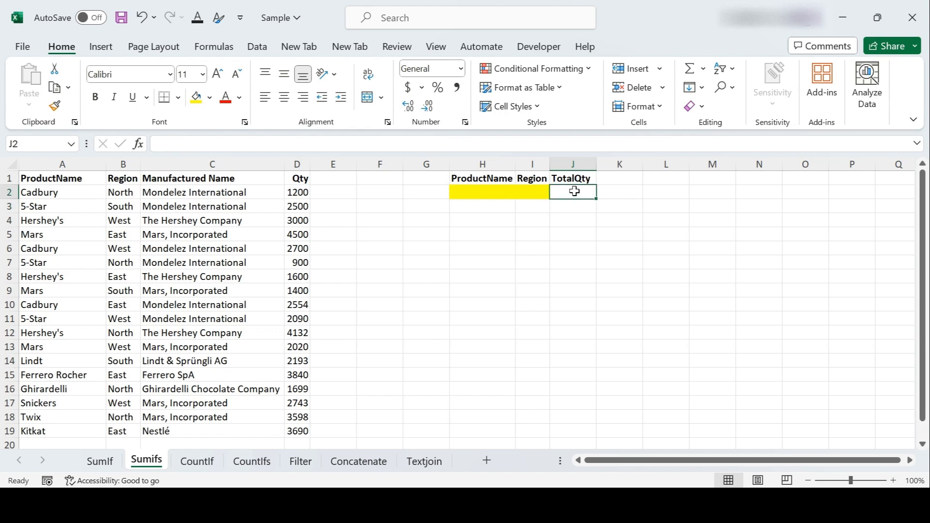
pyautogui.write('=s')
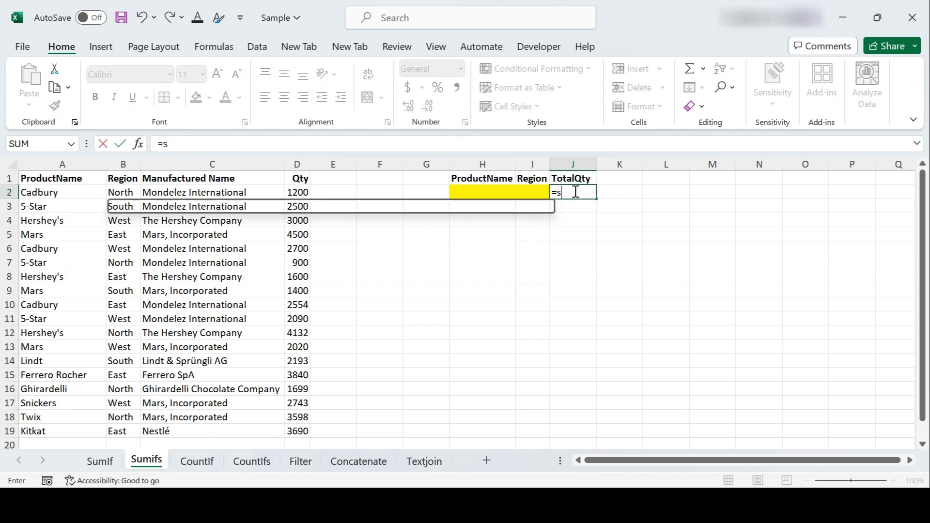
pyautogui.write('um')
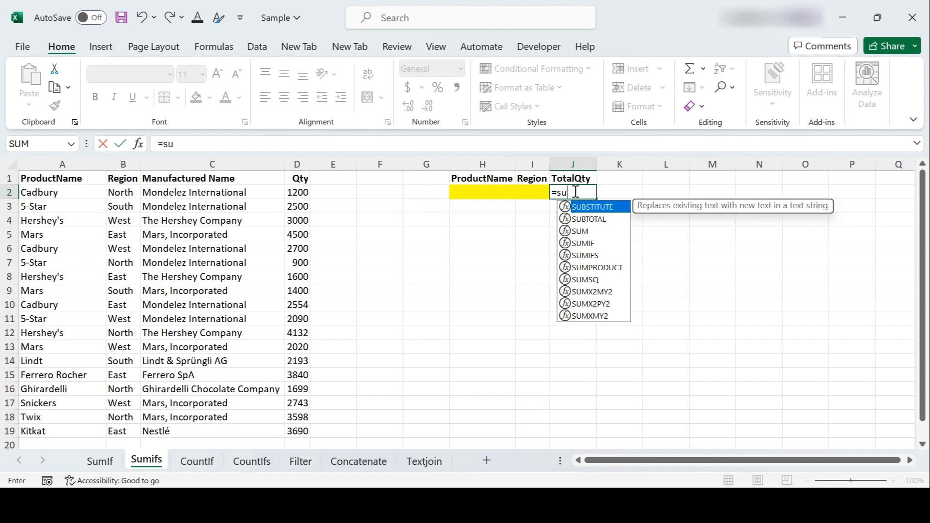
pyautogui.press('Down')
pyautogui.press('Down')
pyautogui.press('Tab')
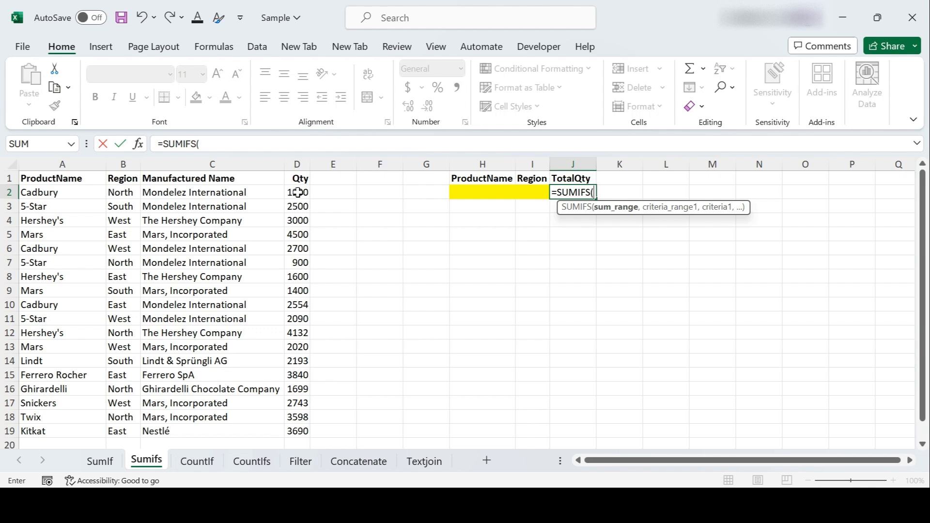
pyautogui.moveTo(298, 179); pyautogui.dragTo(306, 429)
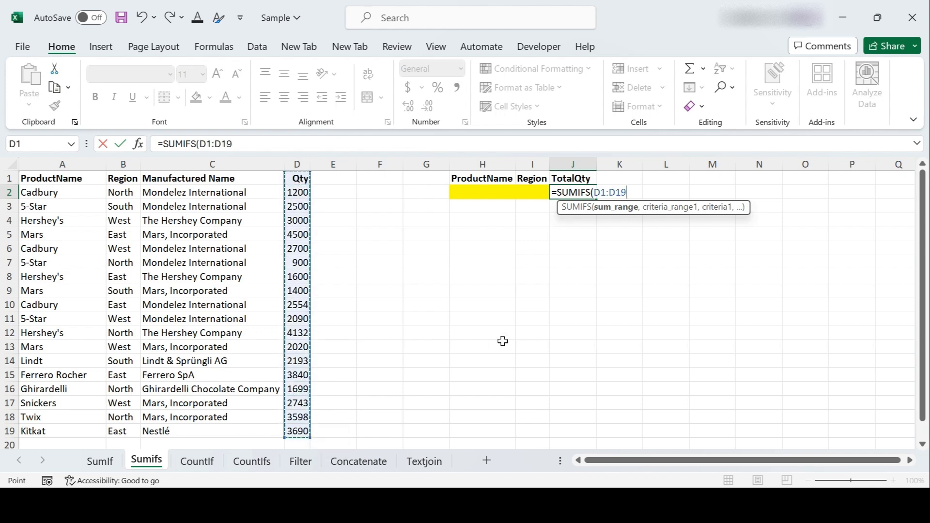
pyautogui.write(',')
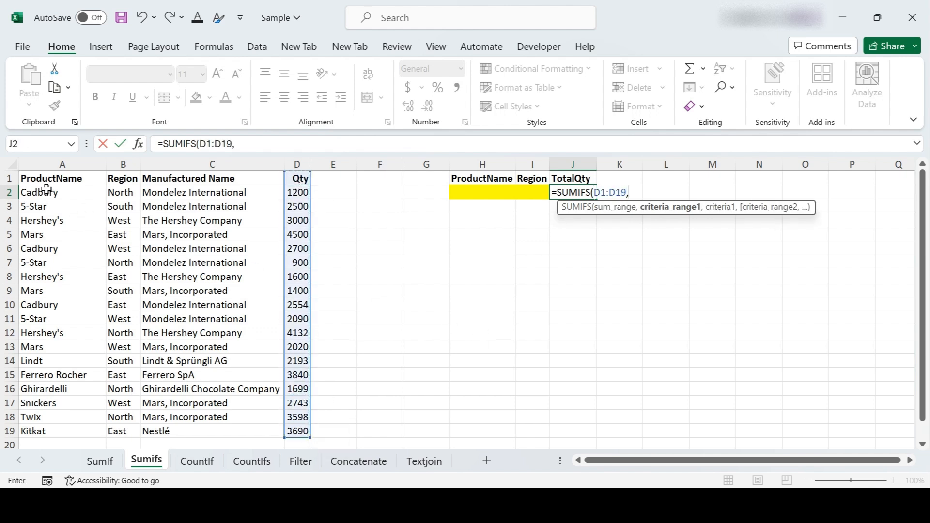
# Add the ProductName cells A1:A19 with criterion cell H2 as the formula's first condition.
pyautogui.moveTo(47, 179); pyautogui.dragTo(45, 428)
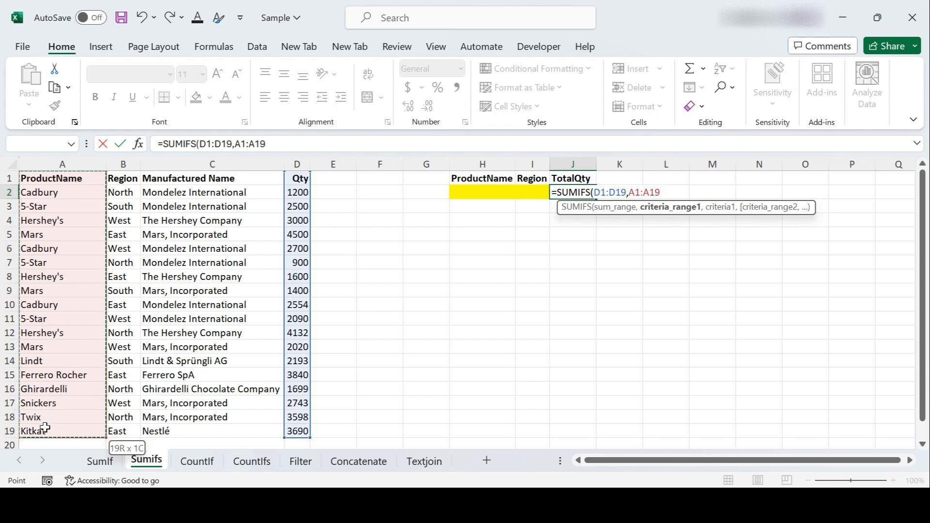
pyautogui.write(',')
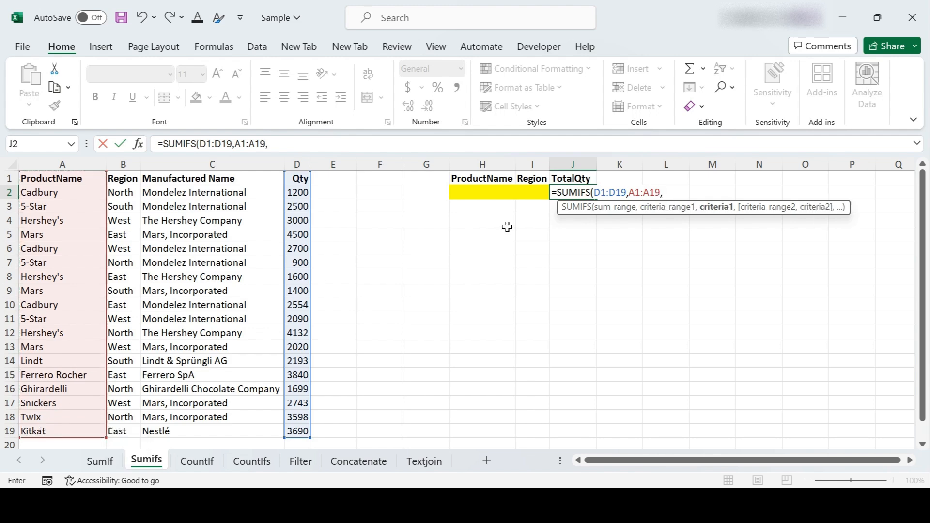
pyautogui.click(479, 193)
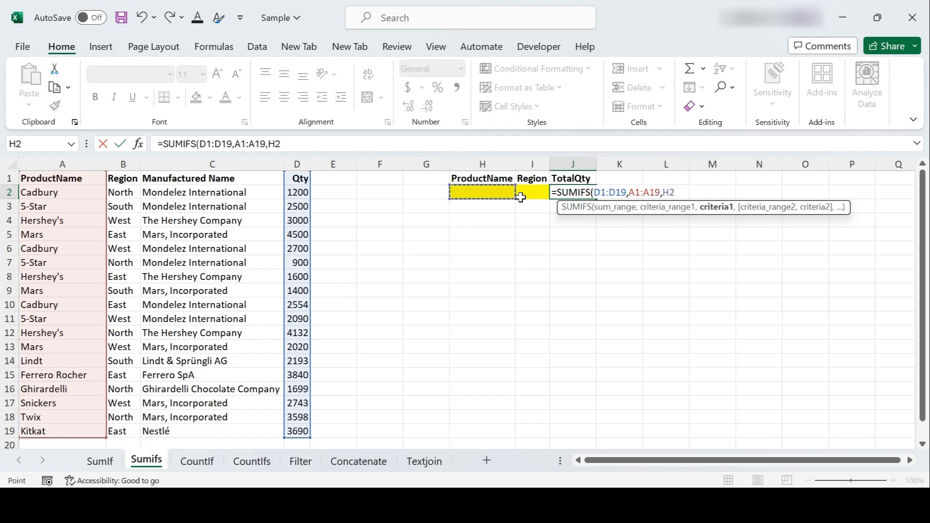
pyautogui.write(',')
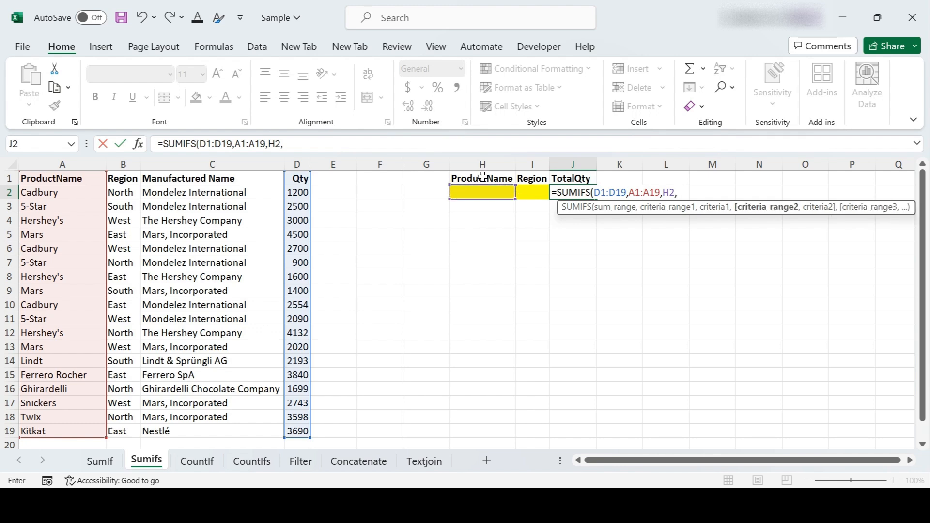
# Add the Region cells B1:B19 with criterion cell I2 as the second condition and complete the SUMIFS formula.
pyautogui.moveTo(124, 179); pyautogui.dragTo(123, 432)
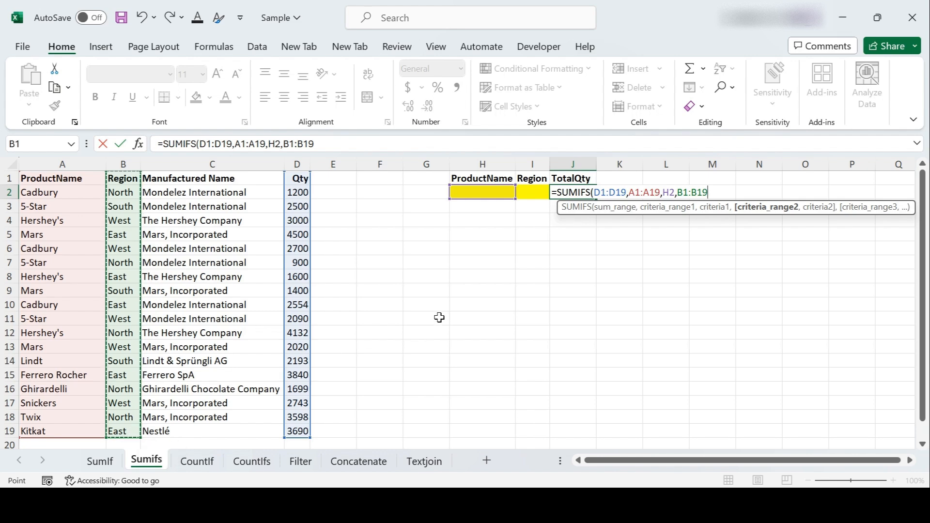
pyautogui.write(',')
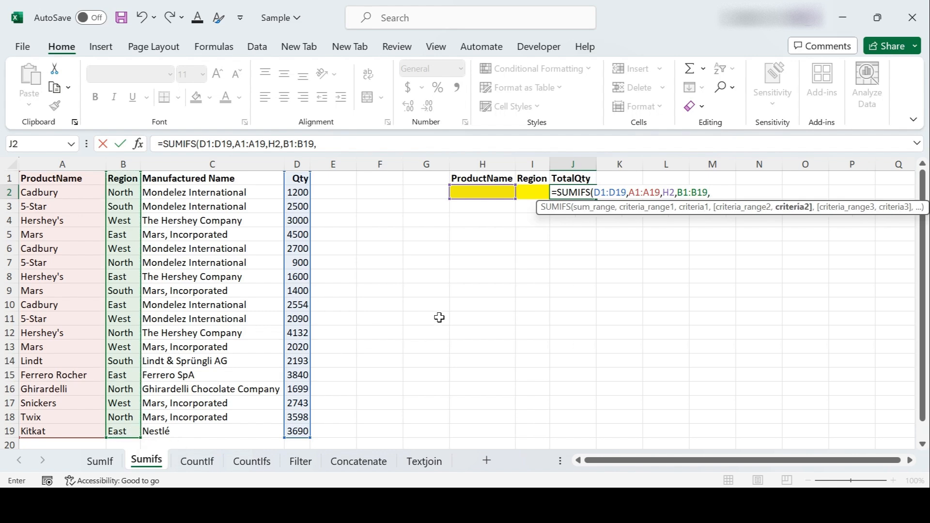
pyautogui.click(538, 191)
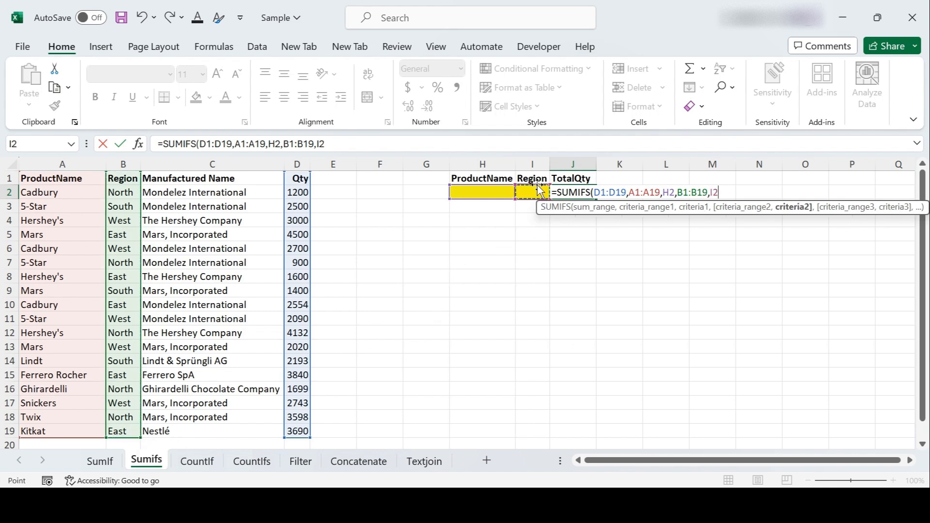
pyautogui.write(')')
pyautogui.press('Return')
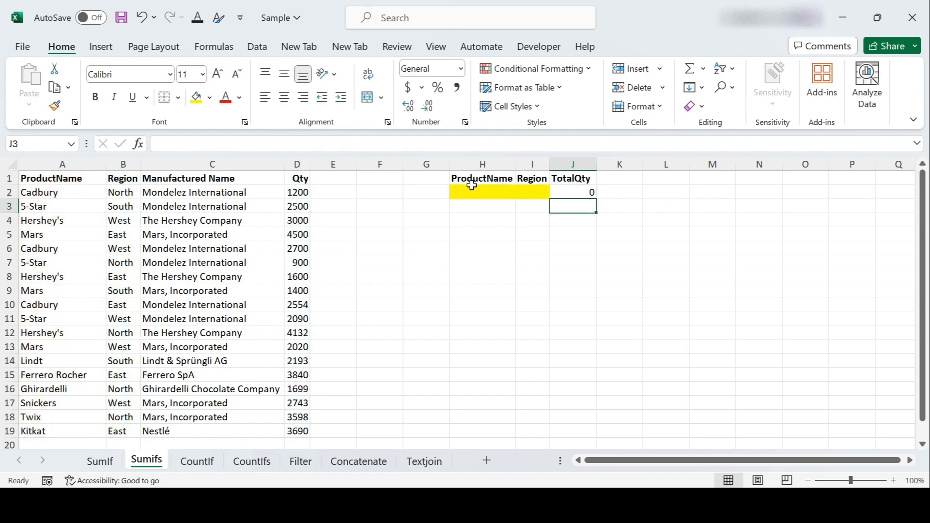
# Enter Mars as the ProductName criterion in H2 and east as the Region criterion in I2.
pyautogui.click(488, 192)
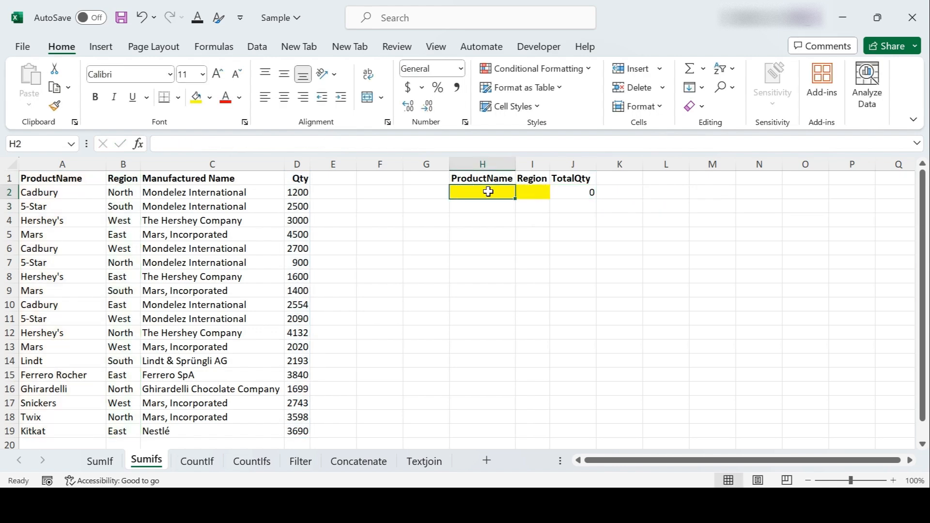
pyautogui.write('Mar')
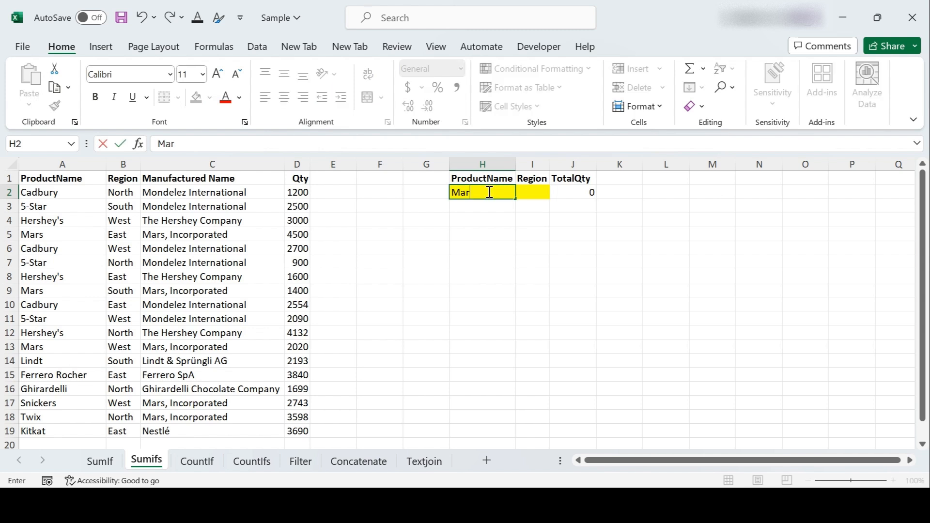
pyautogui.write('s')
pyautogui.press('Tab')
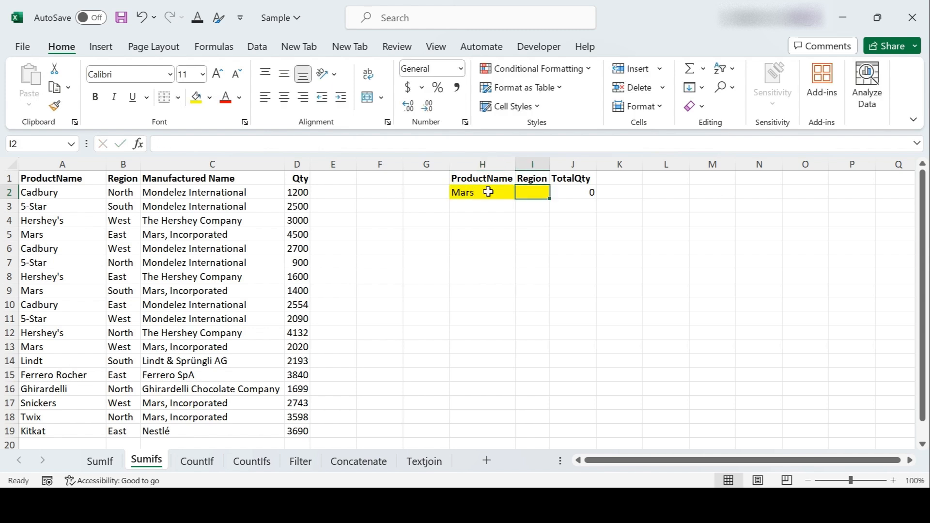
pyautogui.write('east')
pyautogui.press('Tab')
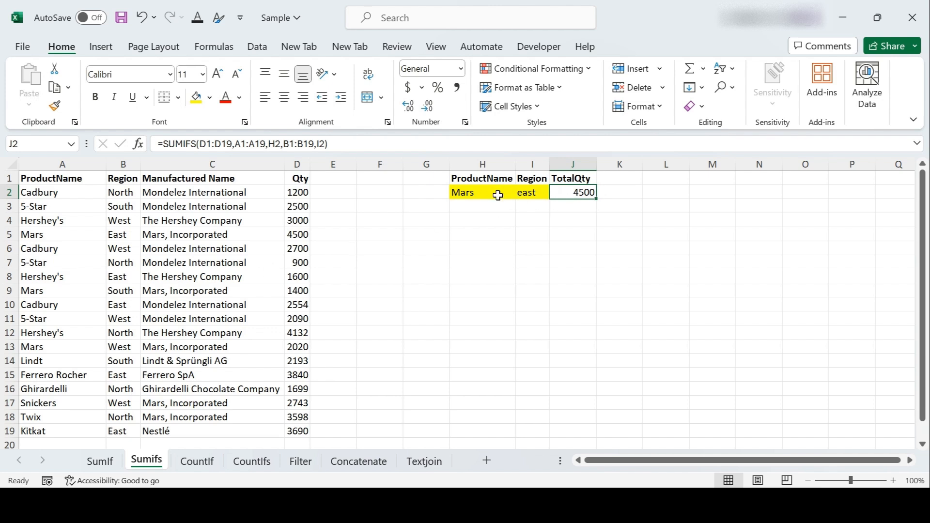
# Check the criteria in H2 and I2 and their total against the Mars East record in row 5.
pyautogui.click(482, 193)
pyautogui.click(535, 192)
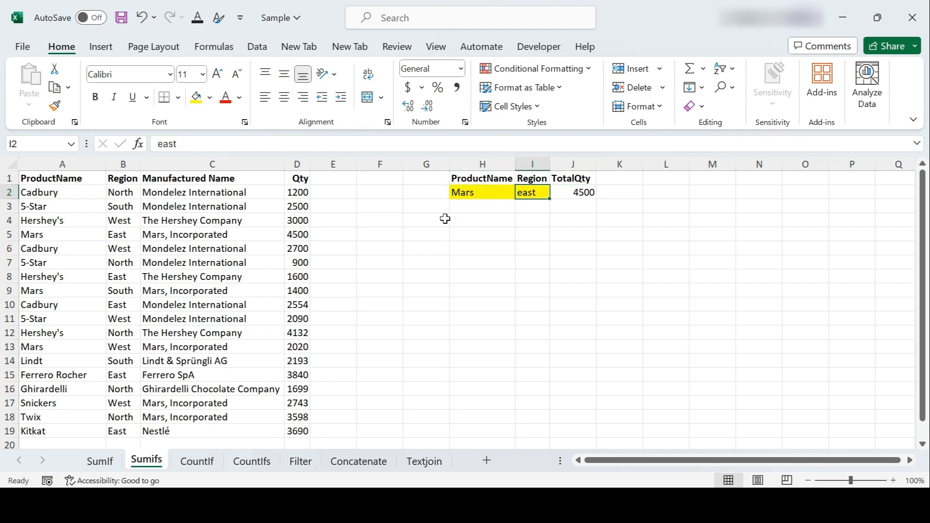
pyautogui.click(497, 194)
pyautogui.click(506, 217)
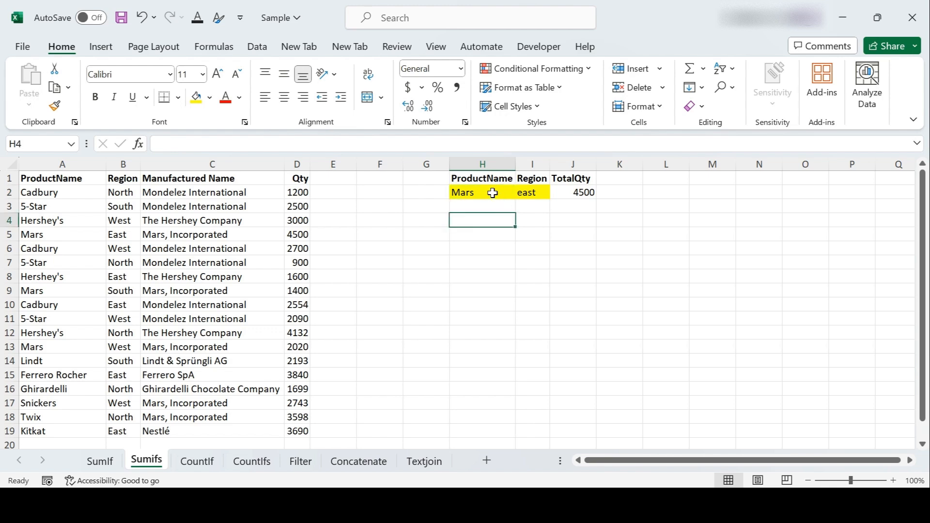
pyautogui.click(493, 194)
pyautogui.click(10, 234)
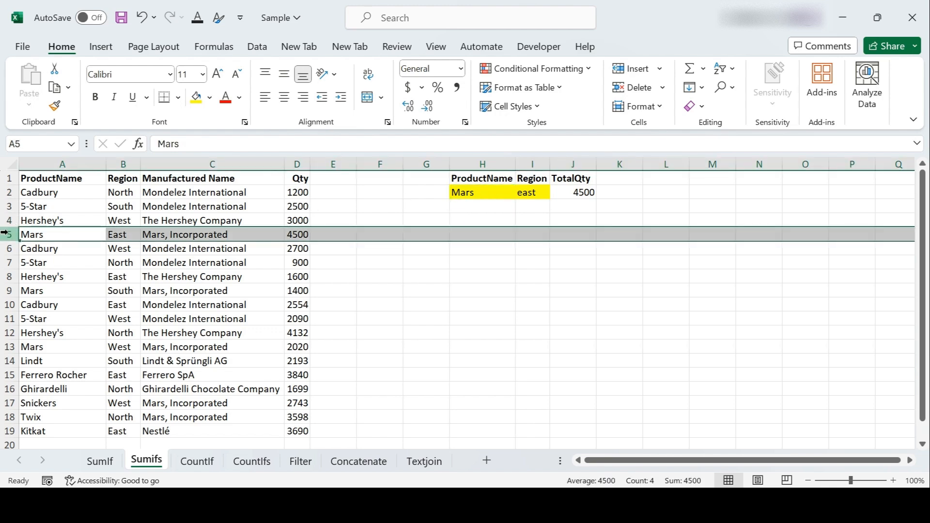
pyautogui.click(506, 193)
# Switch to the CountIf worksheet and look over its Product Name criterion cell H2 and TotalCount cell I2.
pyautogui.click(198, 463)
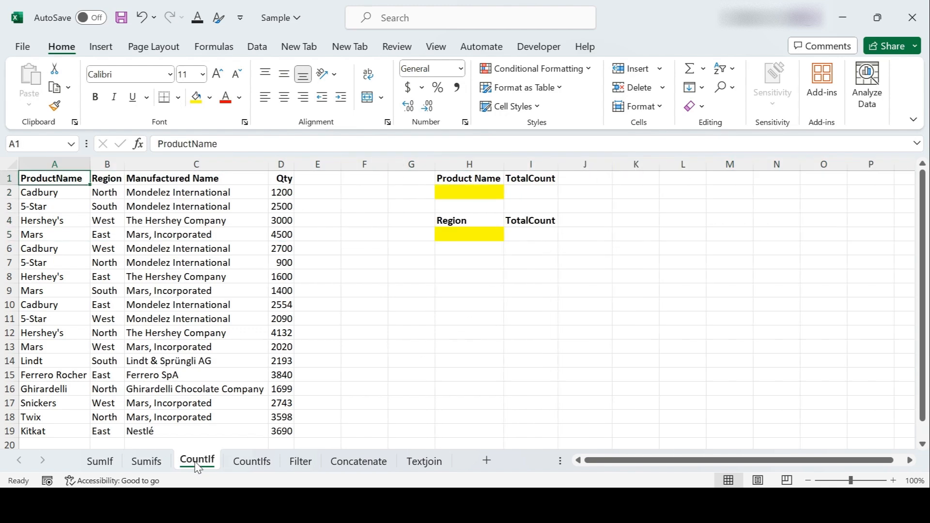
pyautogui.click(469, 305)
pyautogui.click(468, 192)
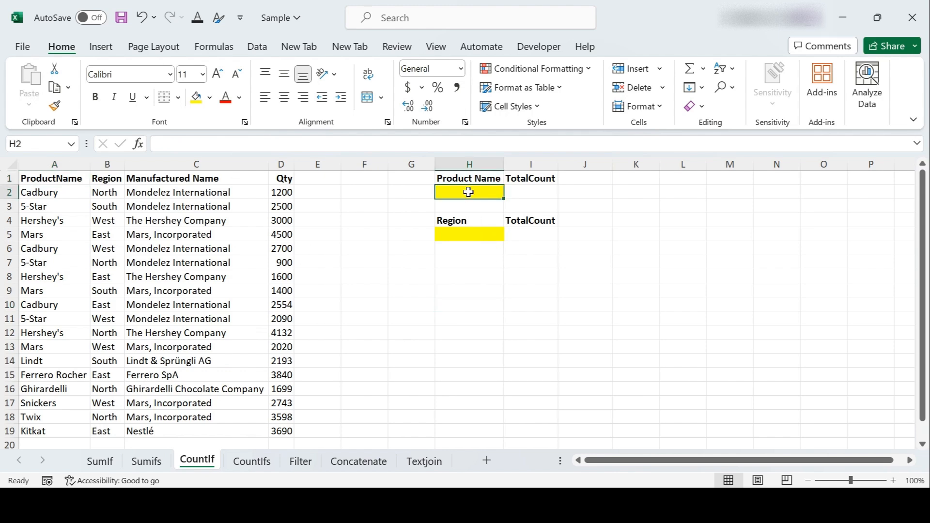
pyautogui.click(473, 207)
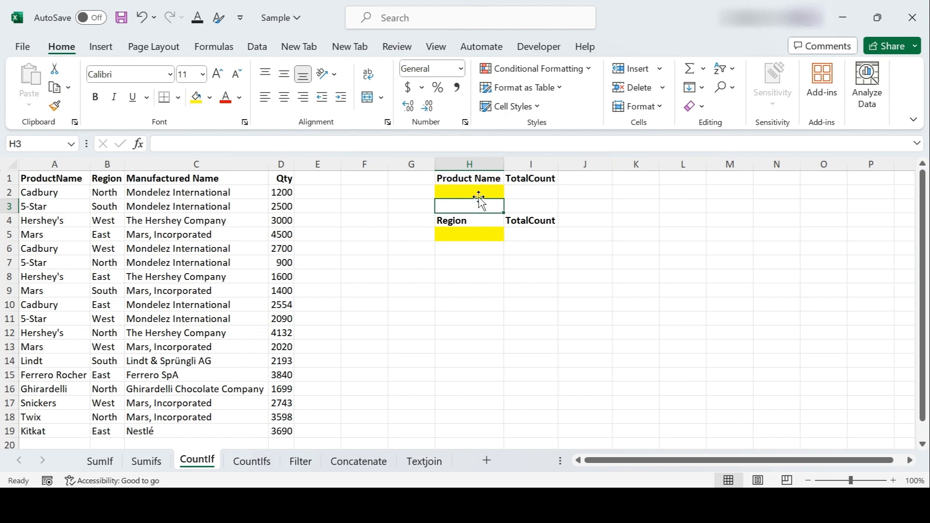
pyautogui.click(516, 190)
pyautogui.click(474, 196)
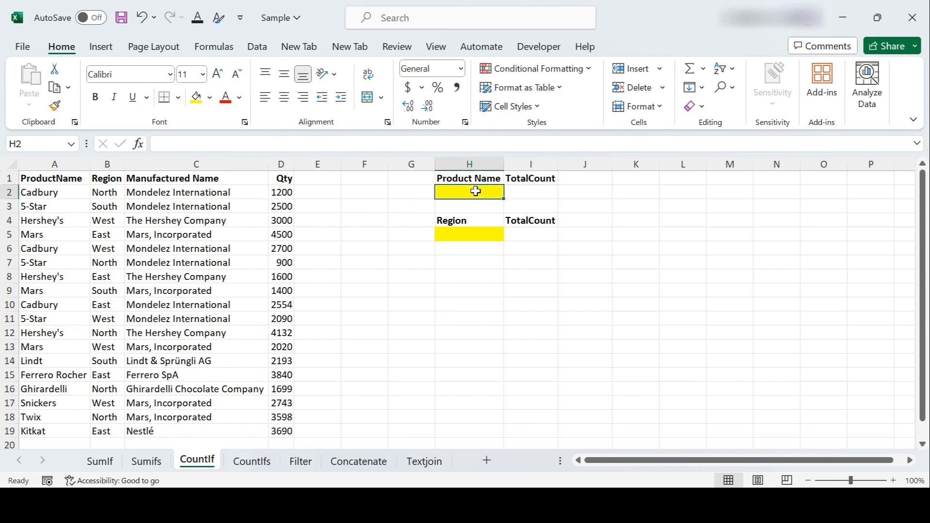
pyautogui.click(473, 205)
pyautogui.click(477, 193)
# Enter =COUNTIF(A1:D19,H2) in cell I2 to count the records by product name.
pyautogui.click(533, 189)
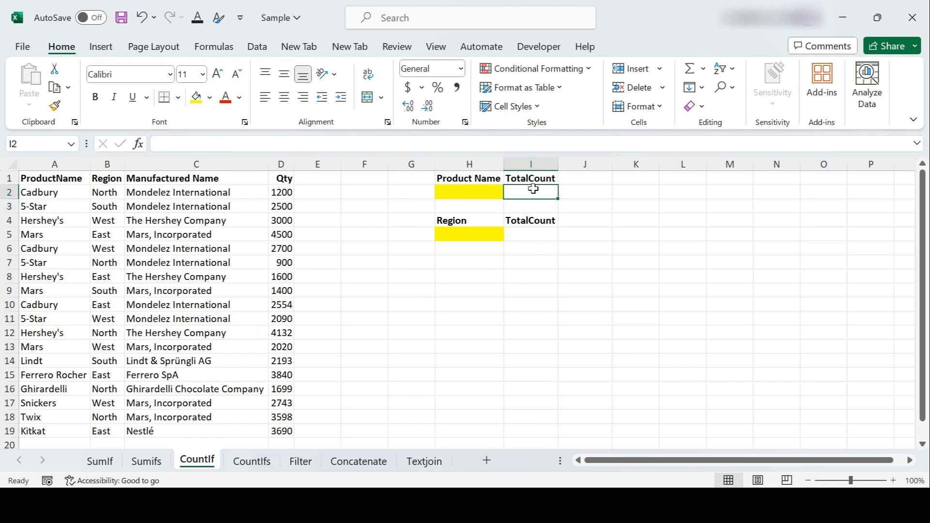
pyautogui.write('=coun')
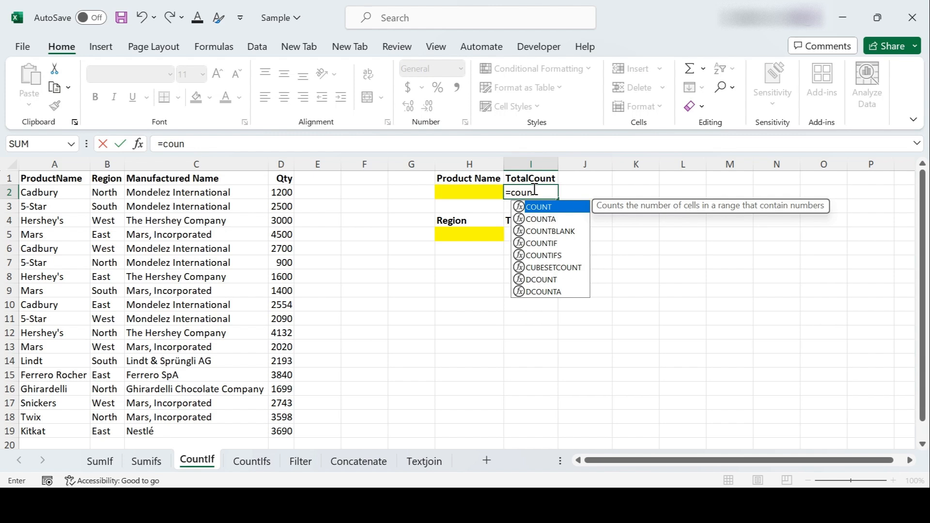
pyautogui.press('Down')
pyautogui.press('Down')
pyautogui.press('Down')
pyautogui.press('Tab')
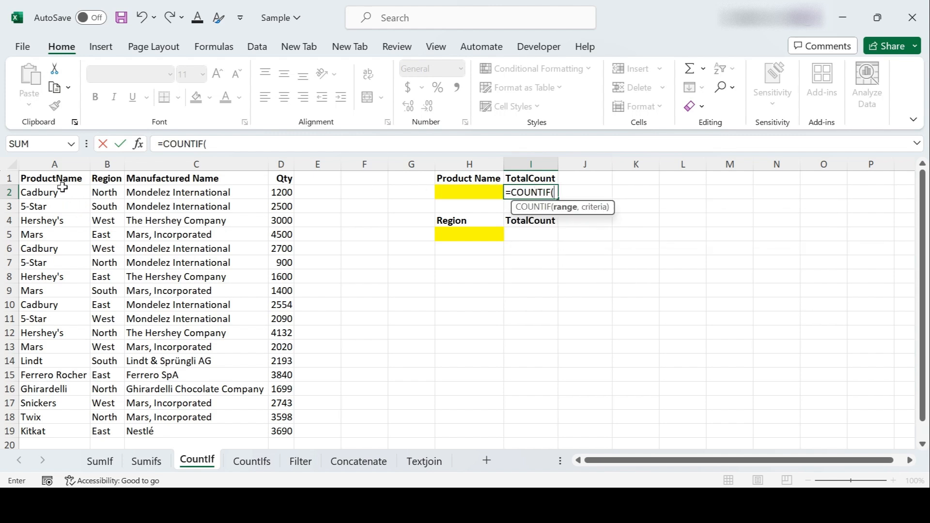
pyautogui.moveTo(62, 178); pyautogui.dragTo(293, 433)
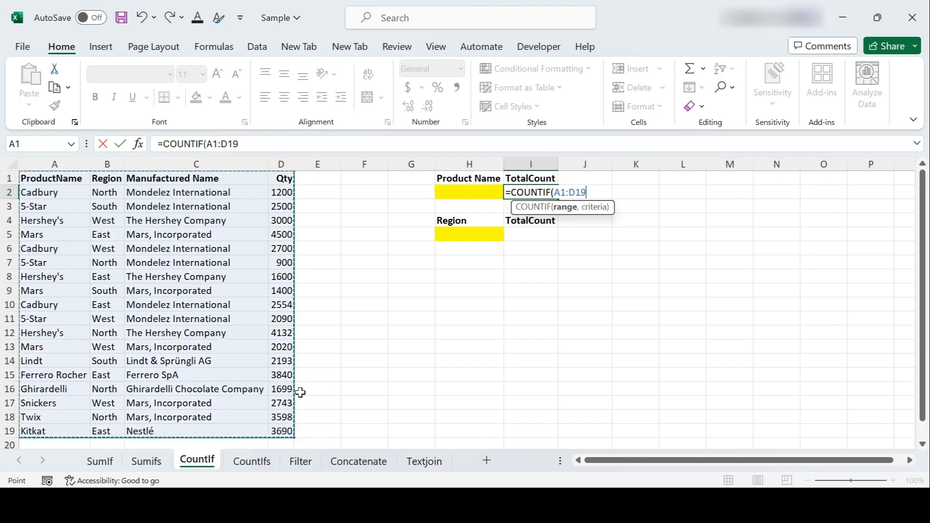
pyautogui.write(',')
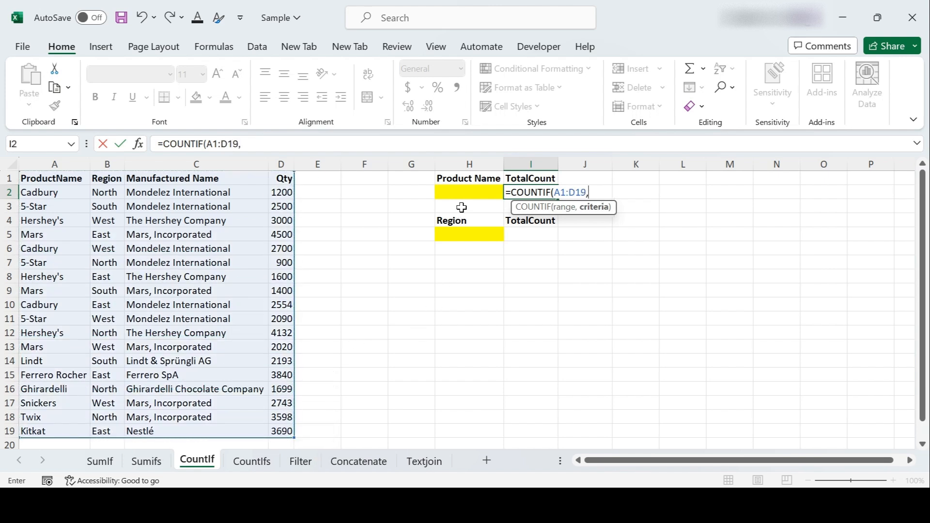
pyautogui.click(467, 193)
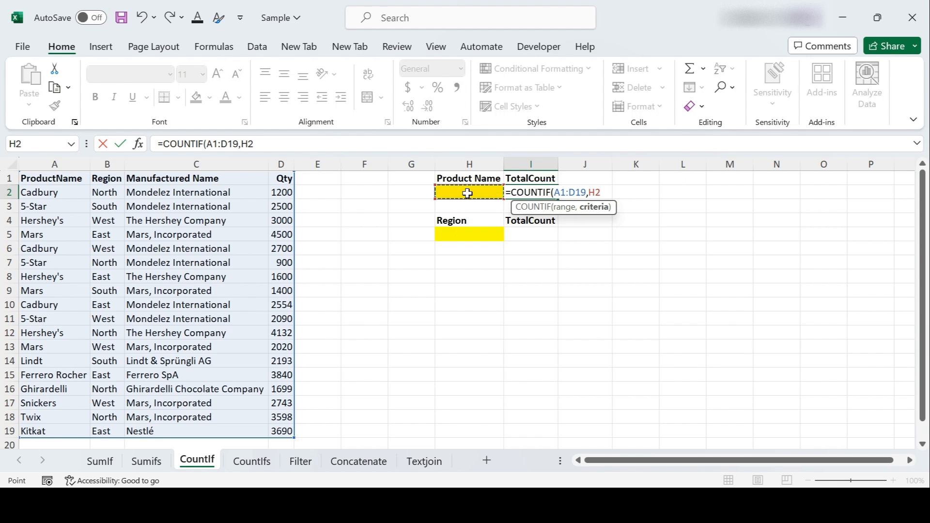
pyautogui.press('Return')
# Enter Cadbury as the Product Name criterion in cell H2.
pyautogui.click(467, 193)
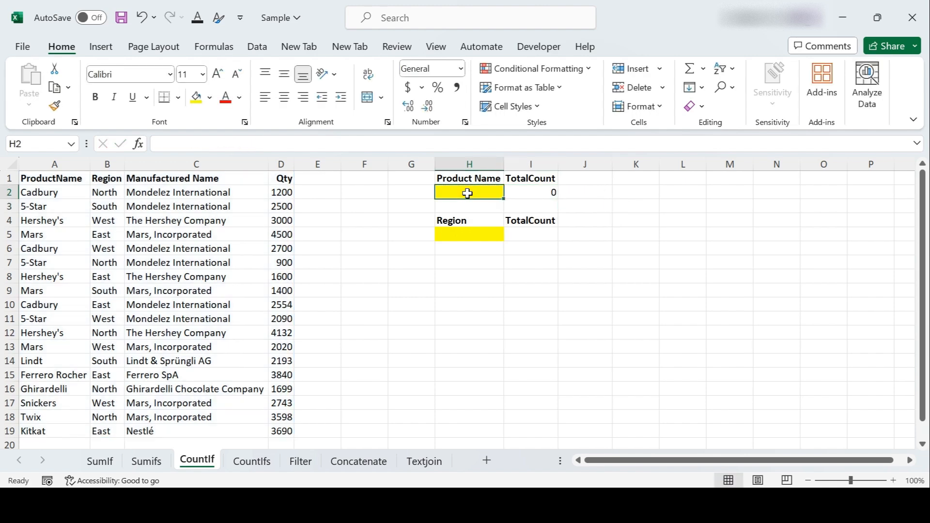
pyautogui.write('Cadbury')
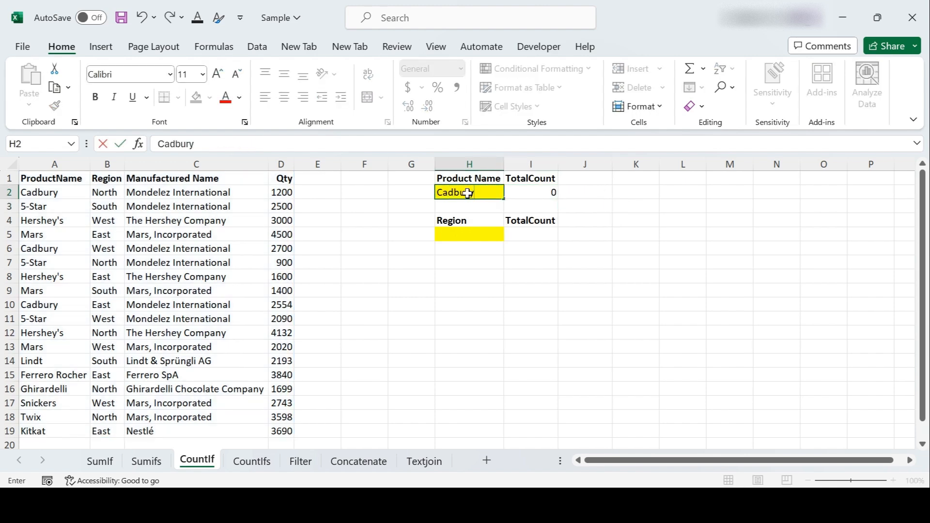
pyautogui.press('Return')
pyautogui.click(467, 194)
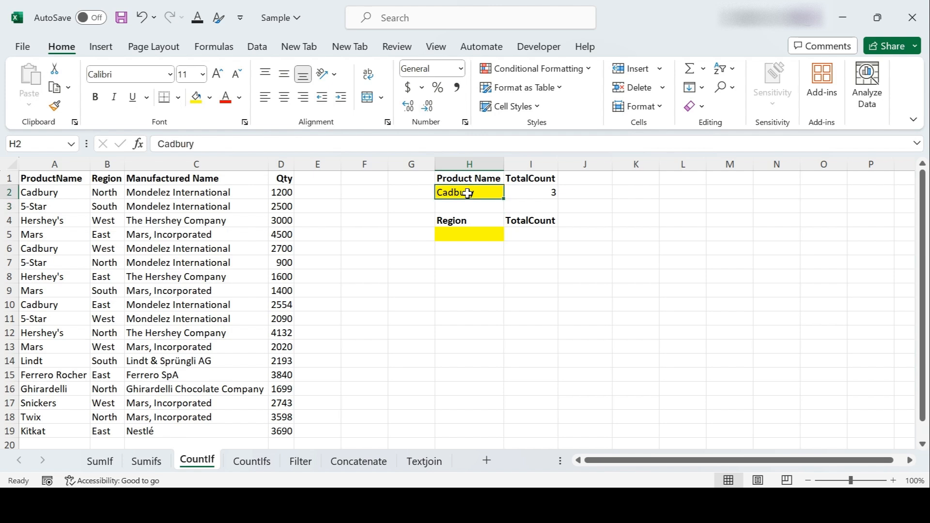
# Check the Cadbury count in I2 against the Cadbury entries in A2, A6 and A10.
pyautogui.click(536, 190)
pyautogui.click(46, 190)
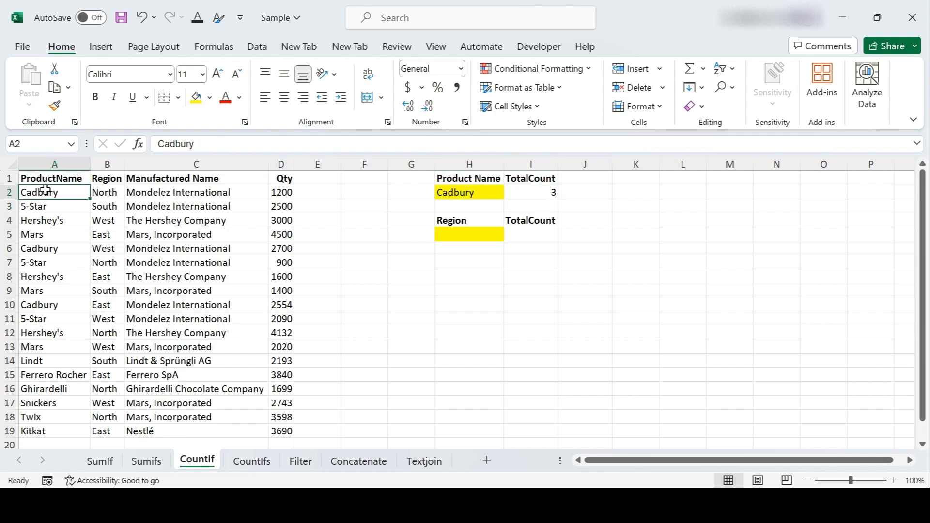
pyautogui.keyDown('ctrl'); pyautogui.click(54, 249); pyautogui.keyUp('ctrl')
pyautogui.keyDown('ctrl'); pyautogui.click(45, 305); pyautogui.keyUp('ctrl')
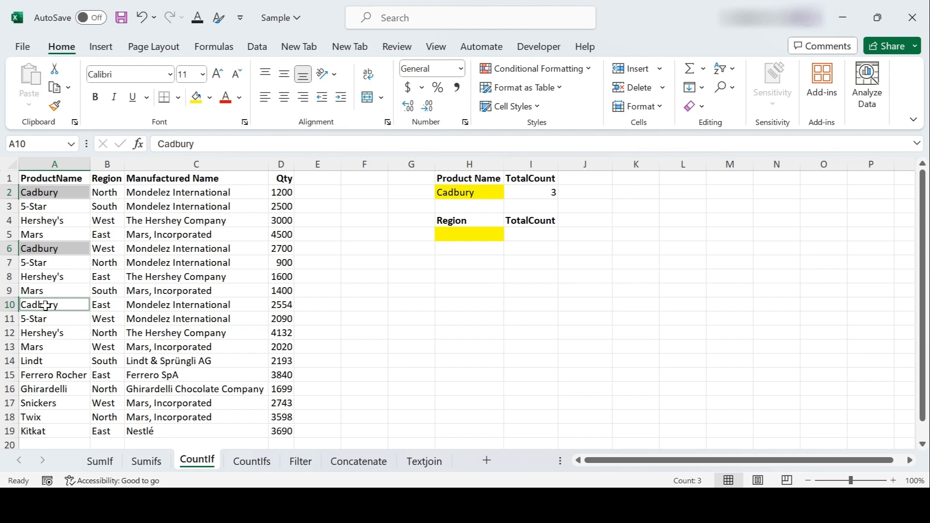
# Enter =COUNTIF(B1:B19,H5) in cell I5 to count the records by region.
pyautogui.click(531, 235)
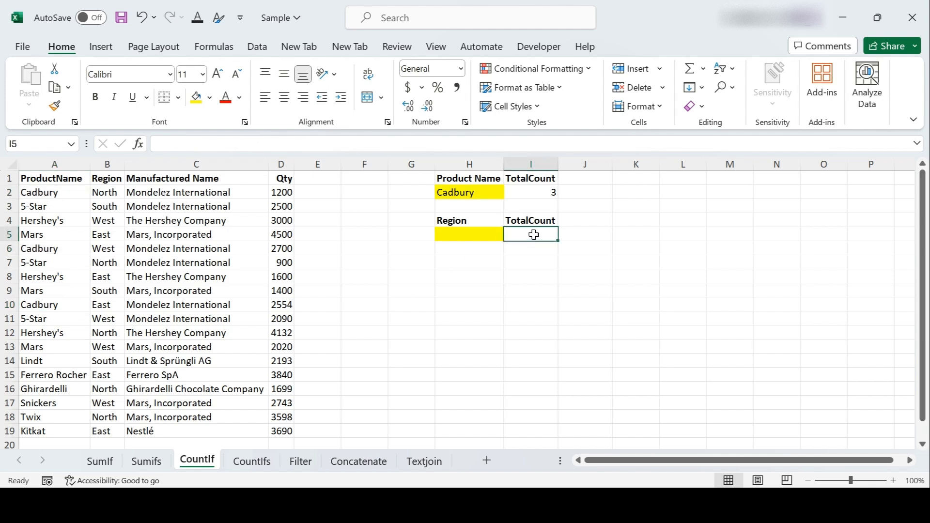
pyautogui.write('=coun')
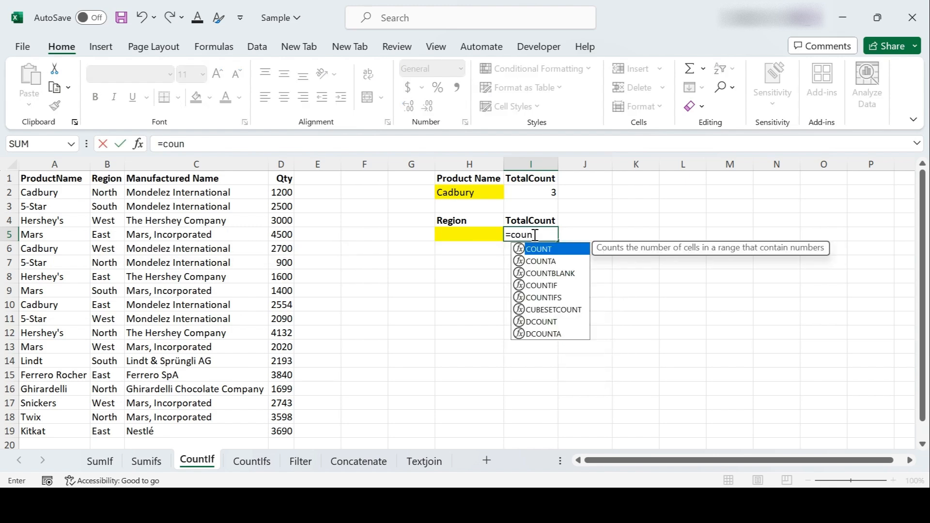
pyautogui.press('Down')
pyautogui.press('Down')
pyautogui.press('Down')
pyautogui.press('Tab')
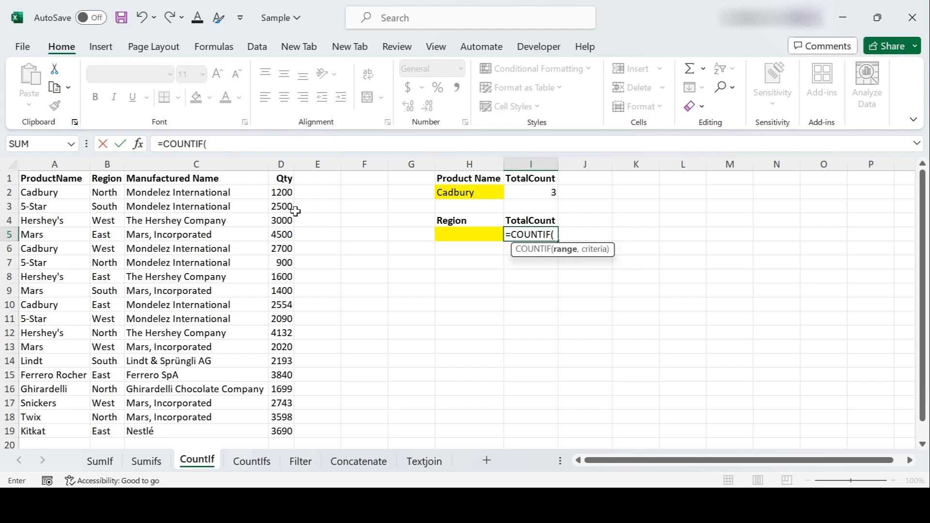
pyautogui.moveTo(108, 183); pyautogui.dragTo(107, 430)
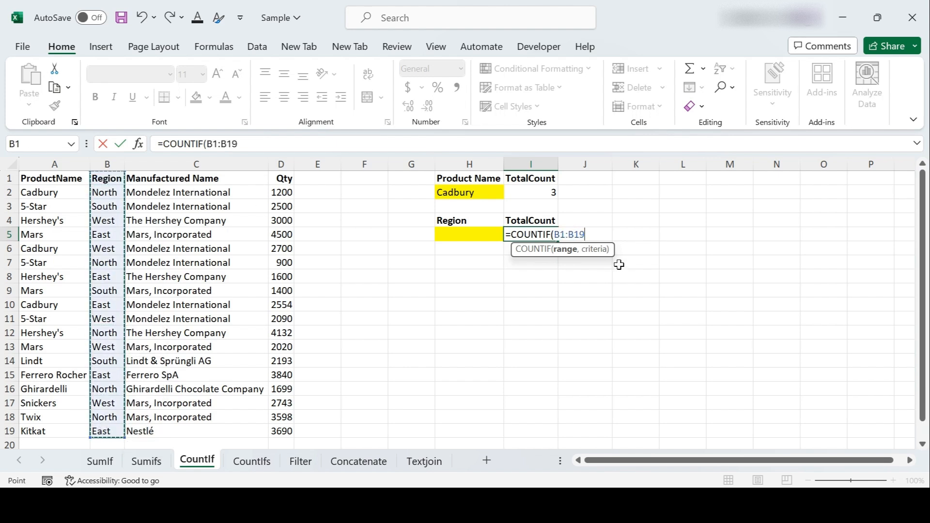
pyautogui.write(',')
pyautogui.click(476, 231)
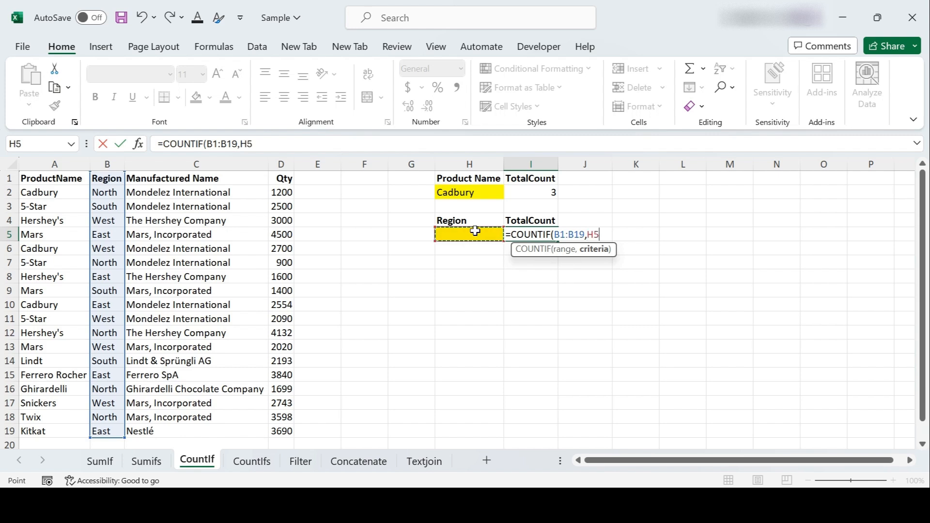
pyautogui.write(')')
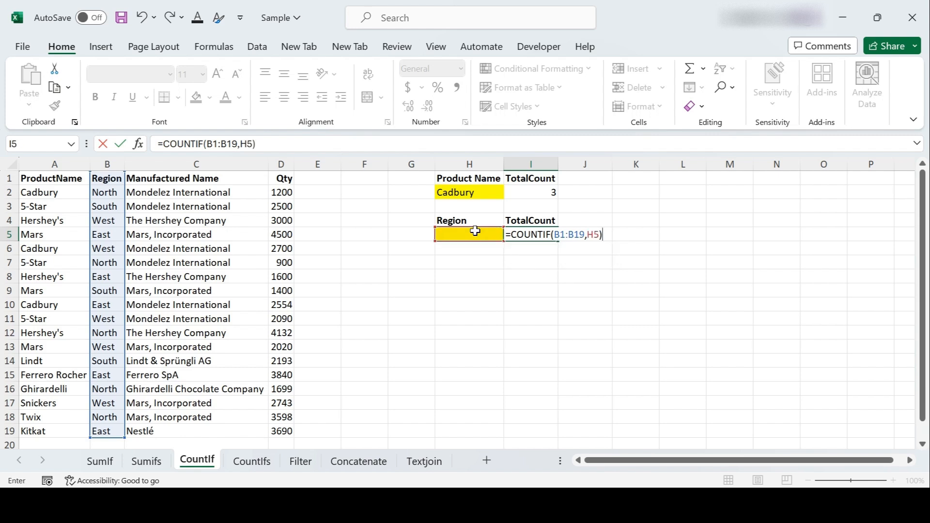
pyautogui.press('Return')
# Enter North as the Region criterion in cell H5.
pyautogui.click(475, 231)
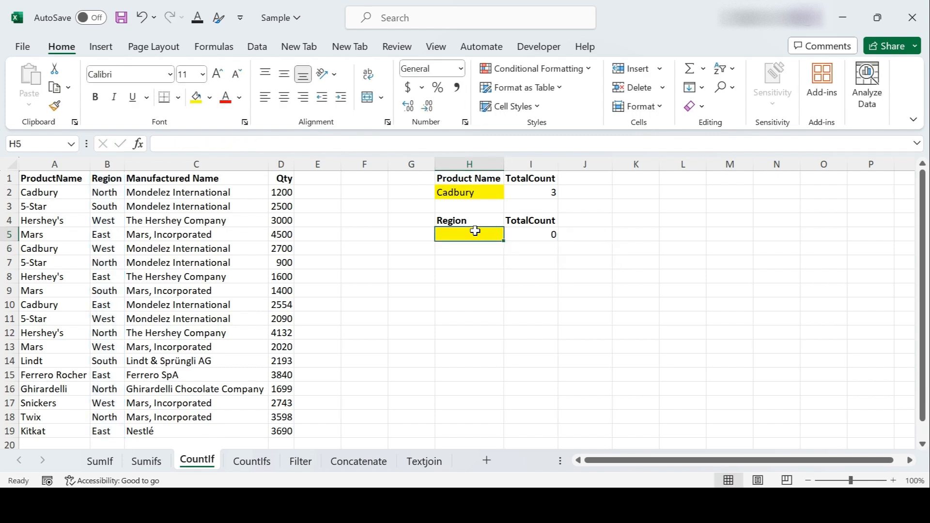
pyautogui.write('No')
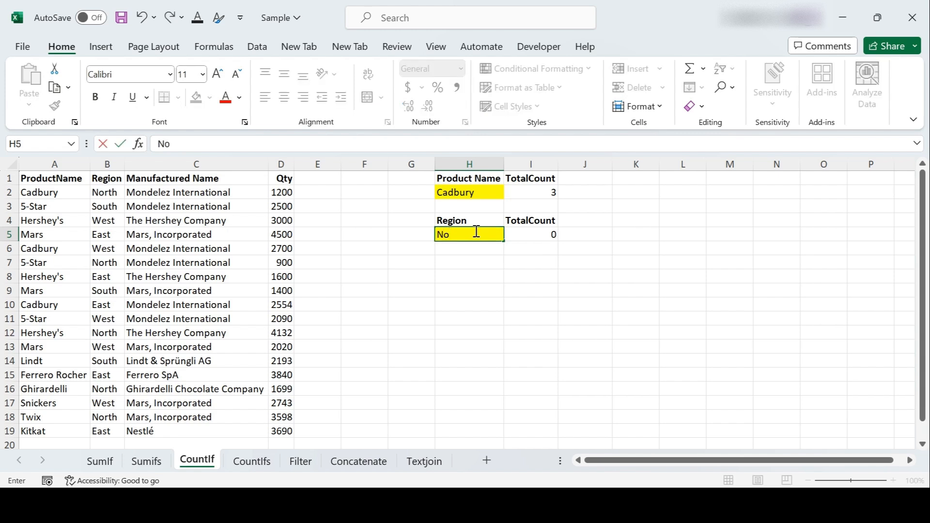
pyautogui.write('rth')
pyautogui.press('Return')
# Check the region criterion in H5 and its count in I5 against the Region column of the data.
pyautogui.click(475, 231)
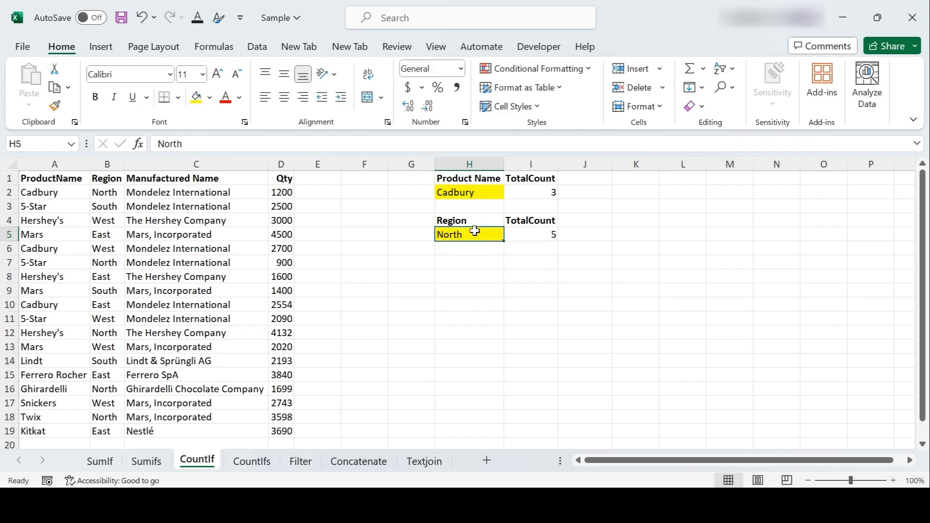
pyautogui.moveTo(108, 192); pyautogui.dragTo(281, 431)
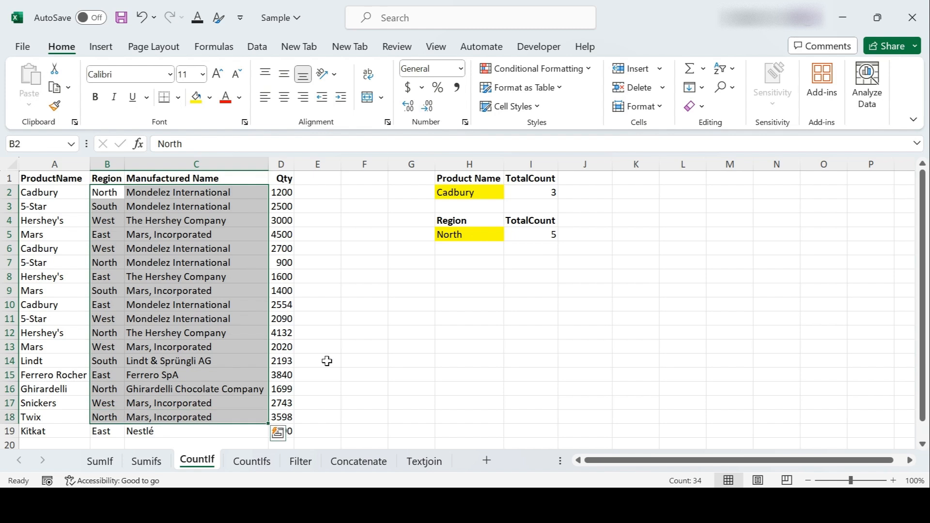
pyautogui.click(369, 277)
pyautogui.click(380, 235)
pyautogui.click(547, 231)
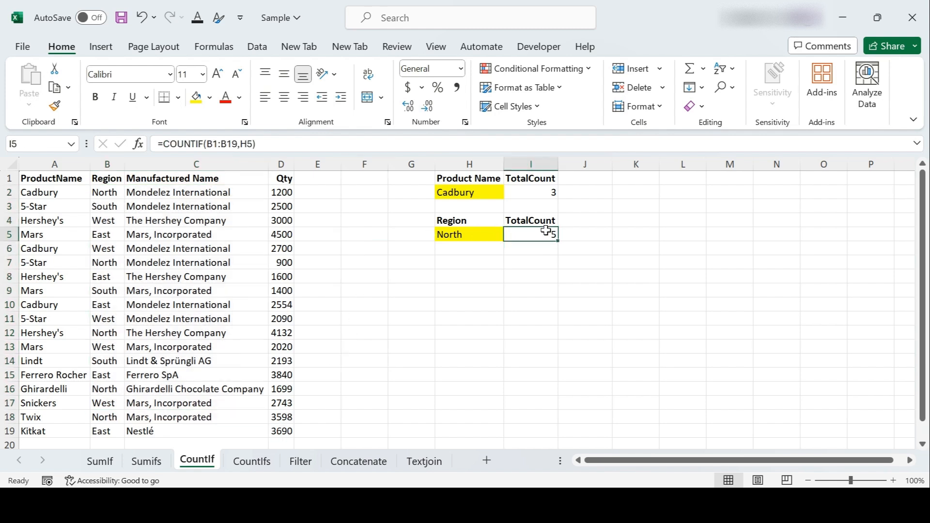
pyautogui.click(541, 269)
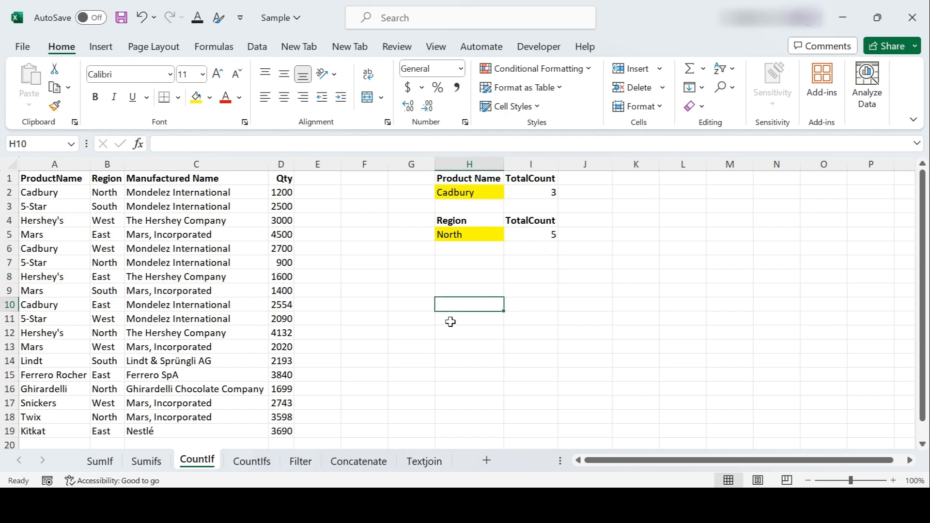
# On the CountIfs worksheet, start a COUNTIFS formula in J2 with A1:A19 as the first criteria range and H2 as its criterion.
pyautogui.click(252, 461)
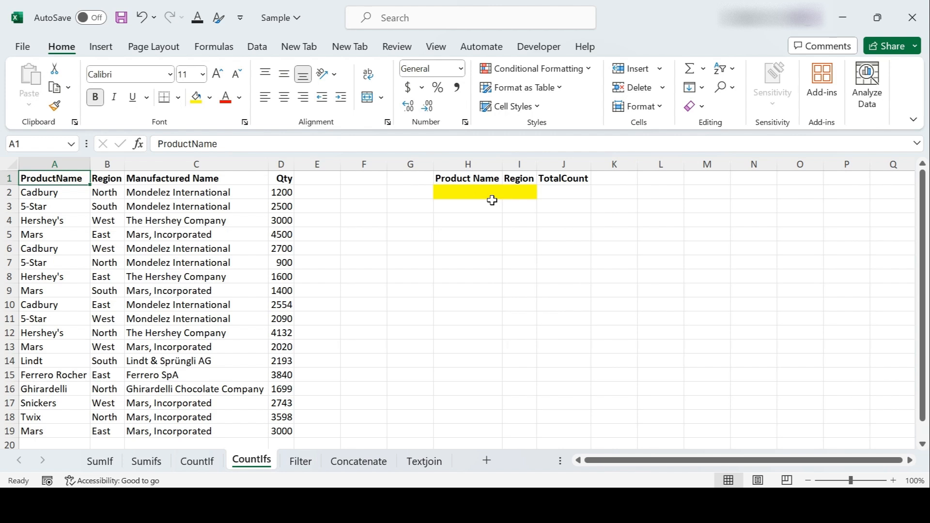
pyautogui.click(562, 193)
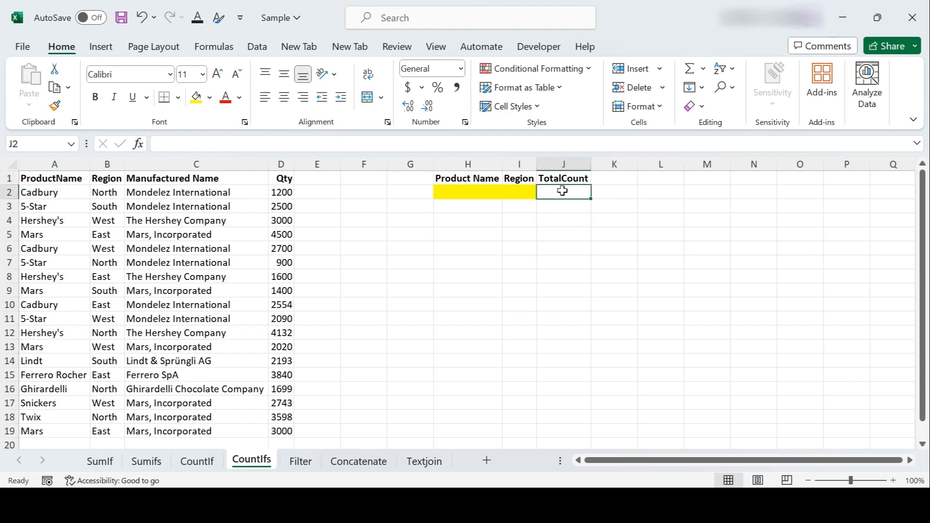
pyautogui.write('=count')
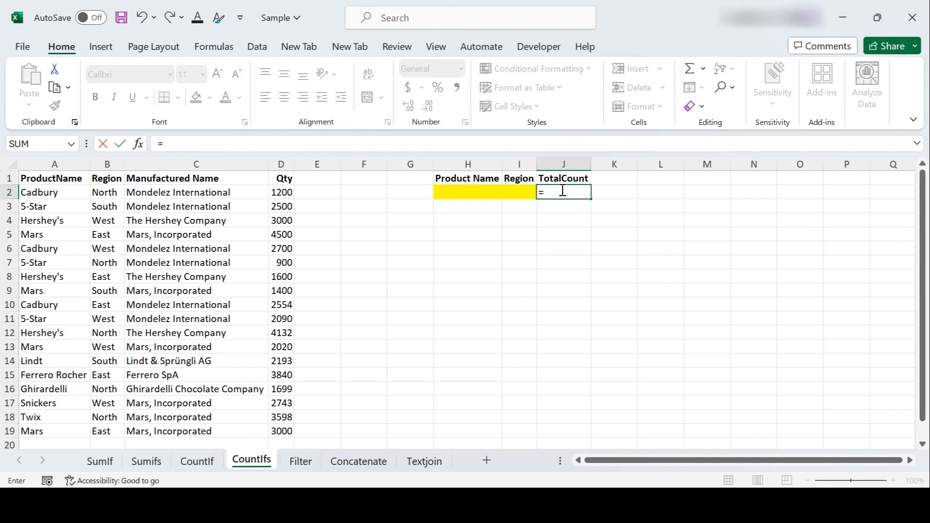
pyautogui.press('Down')
pyautogui.press('Down')
pyautogui.press('Down')
pyautogui.press('Down')
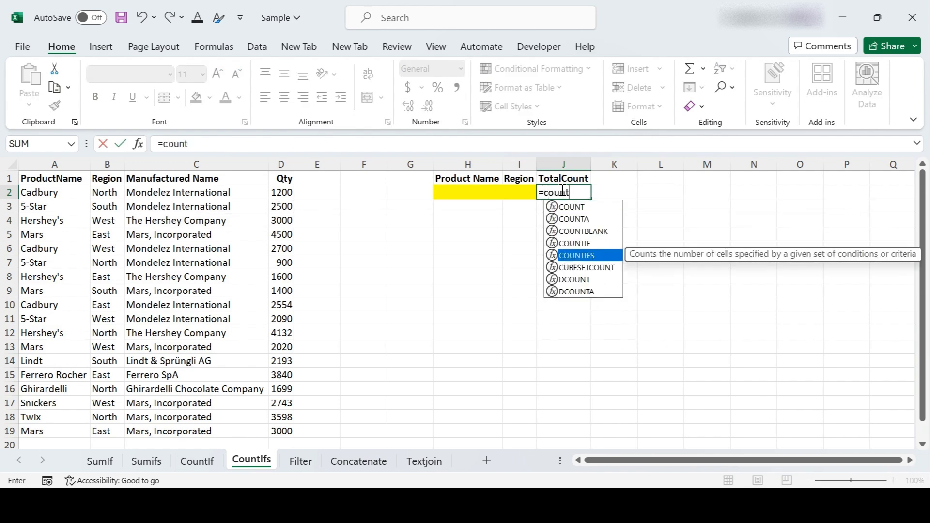
pyautogui.press('Tab')
pyautogui.moveTo(46, 178); pyautogui.dragTo(39, 429)
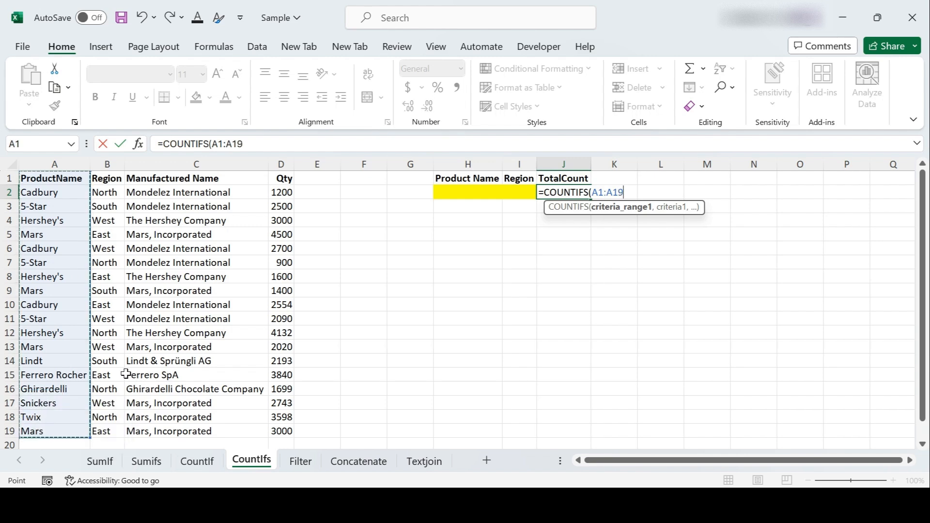
pyautogui.write(',')
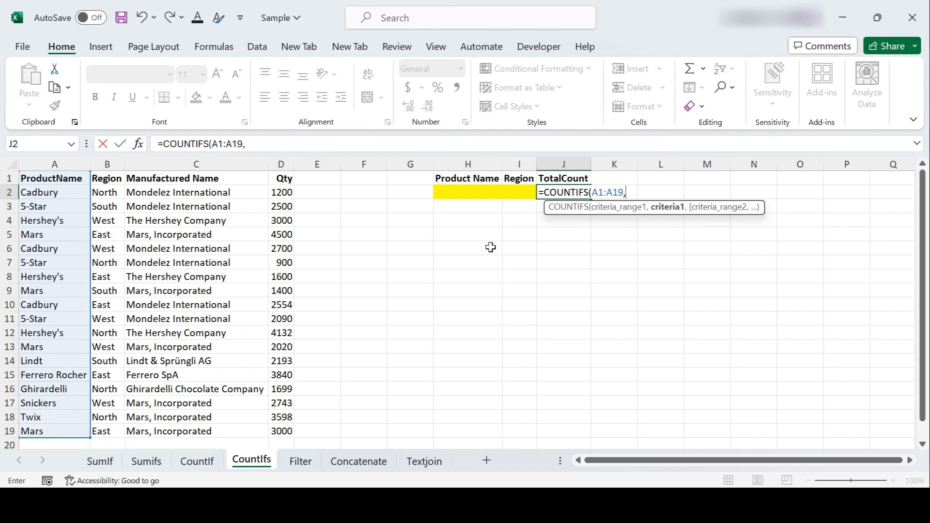
pyautogui.click(464, 194)
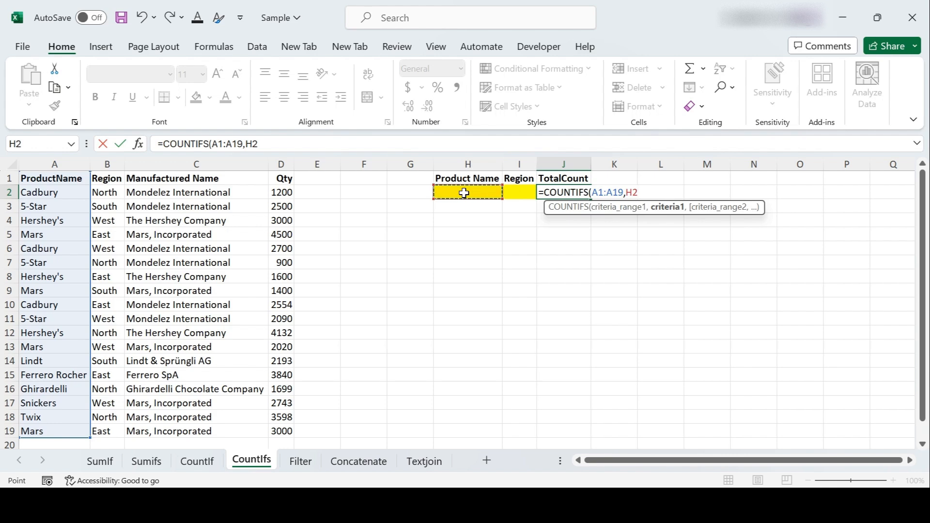
# Add B1:B19 with criterion I2 as the second condition, completing =COUNTIFS(A1:A19,H2,B1:B19,I2) in cell J2.
pyautogui.write('.')
pyautogui.press('BackSpace')
pyautogui.write(',')
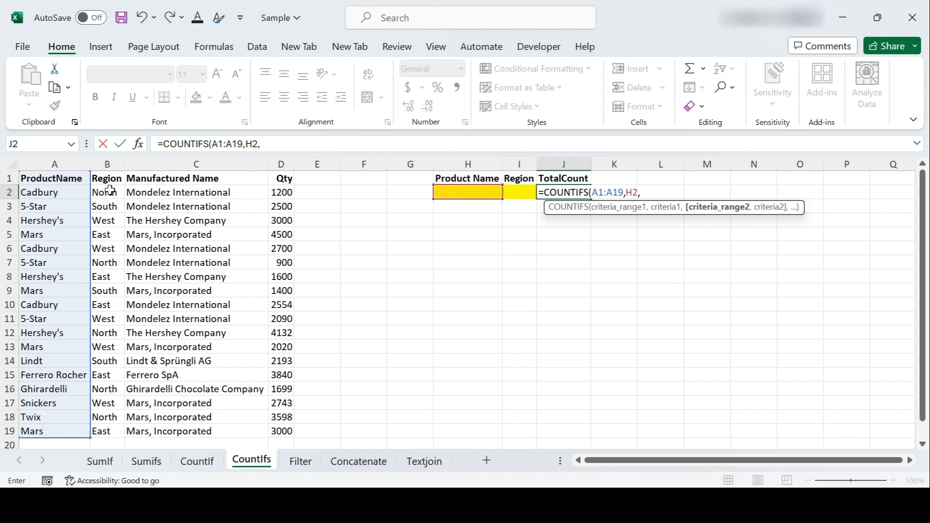
pyautogui.moveTo(107, 179); pyautogui.dragTo(104, 432)
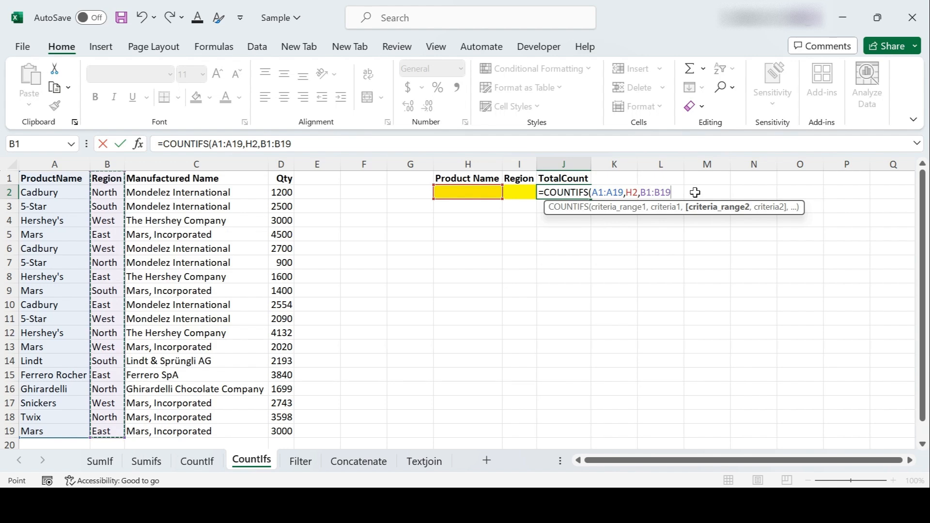
pyautogui.write(',')
pyautogui.click(517, 192)
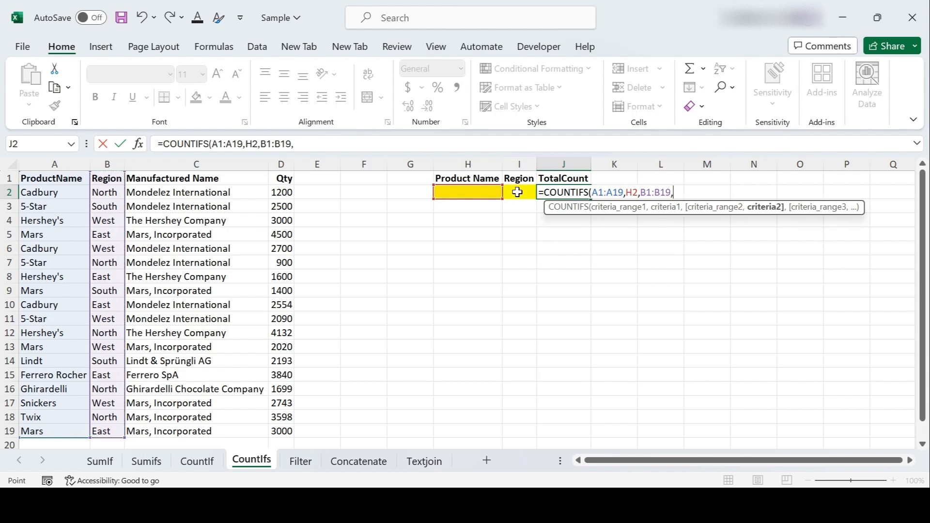
pyautogui.write(')')
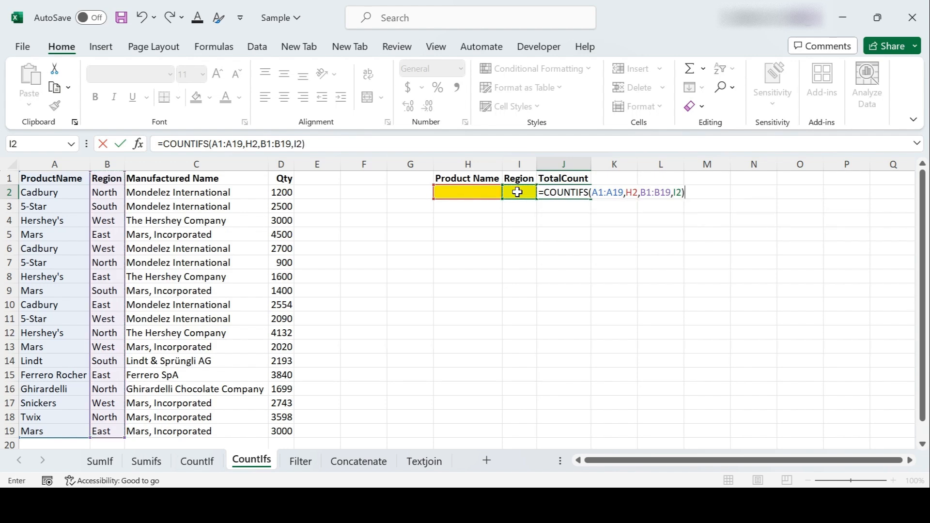
pyautogui.press('Return')
# Enter Mars as the Product Name criterion in H2 and East as the Region criterion in I2.
pyautogui.click(474, 194)
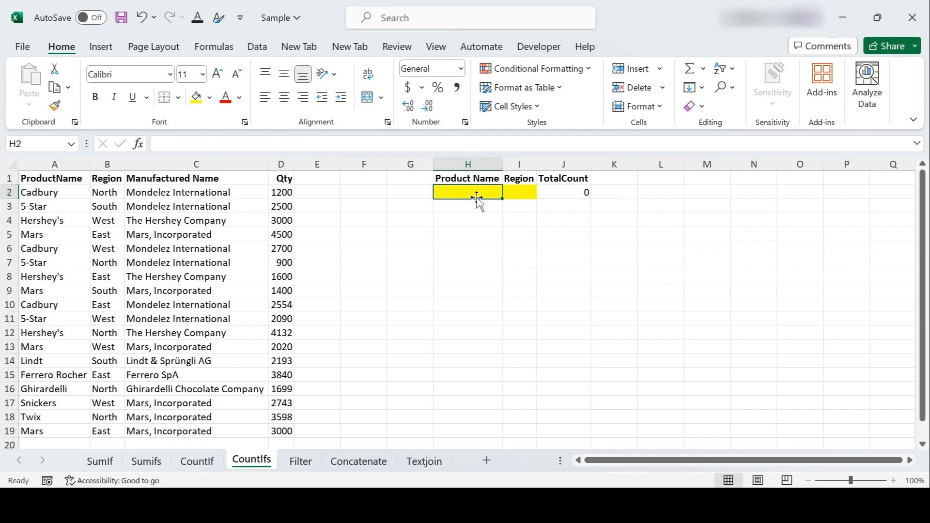
pyautogui.write('Mars')
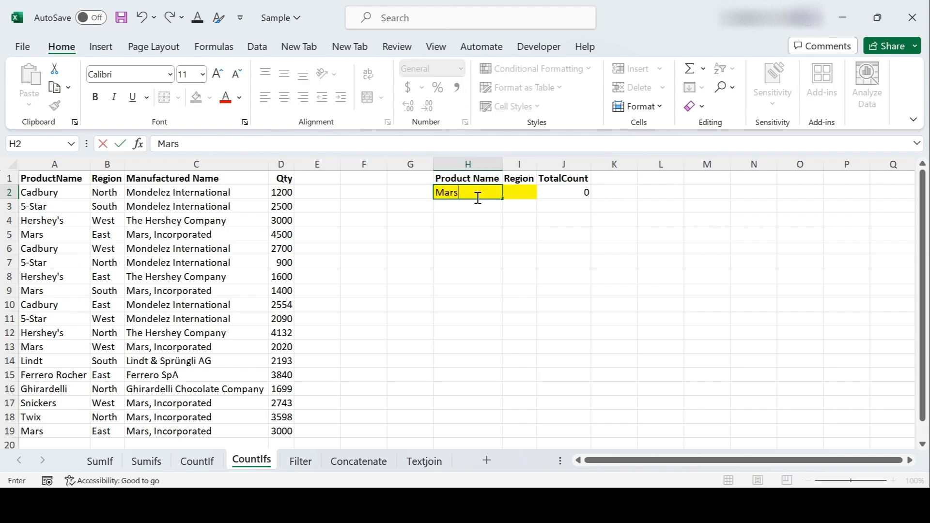
pyautogui.press('Tab')
pyautogui.write('East')
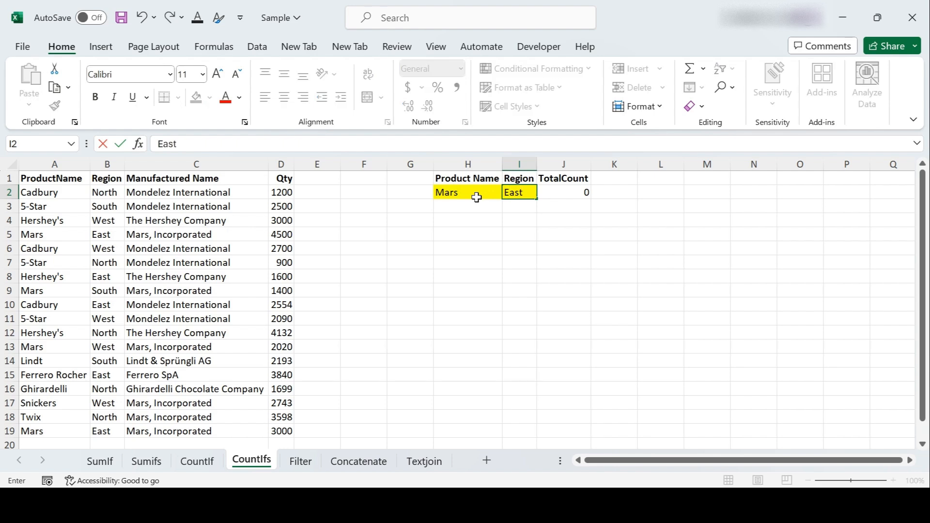
pyautogui.press('Tab')
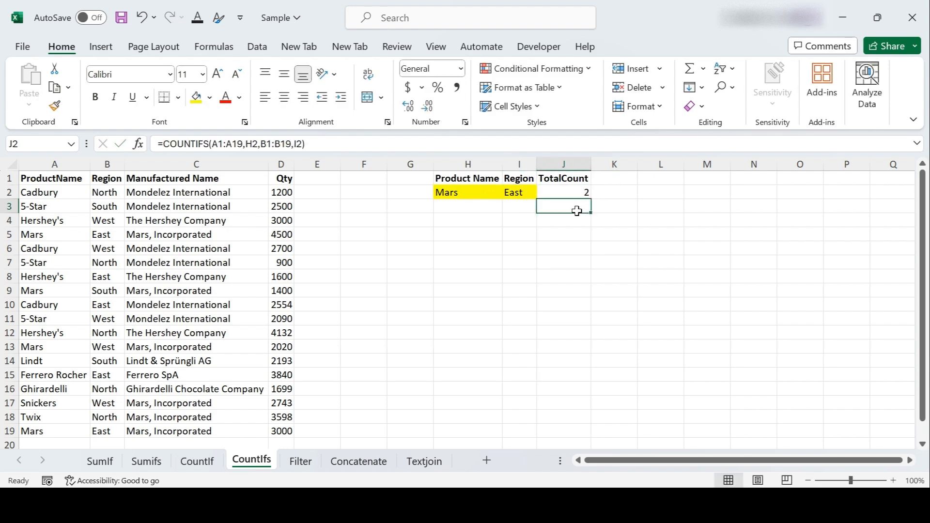
# Check the COUNTIFS result in J2 and its criteria against the Mars East records in rows 5 and 19.
pyautogui.click(474, 194)
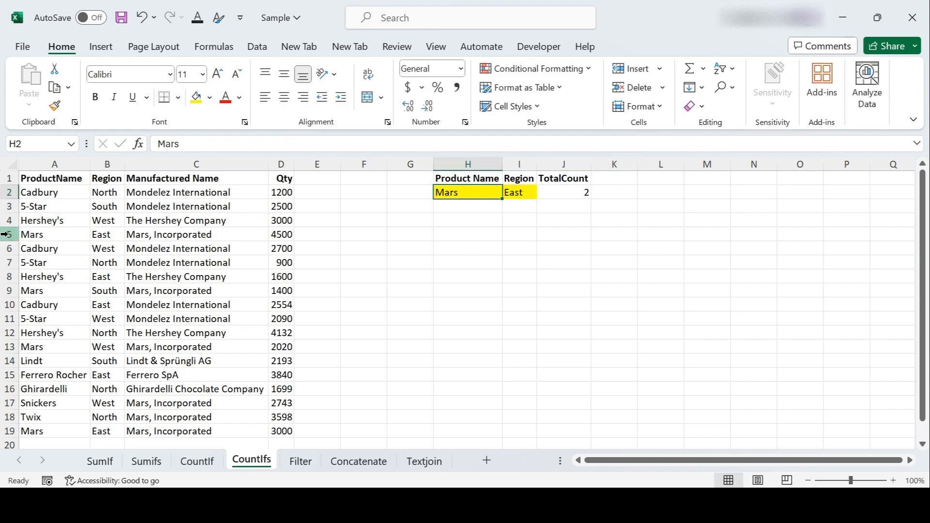
pyautogui.moveTo(30, 234); pyautogui.dragTo(98, 235)
pyautogui.moveTo(33, 430); pyautogui.dragTo(100, 432)
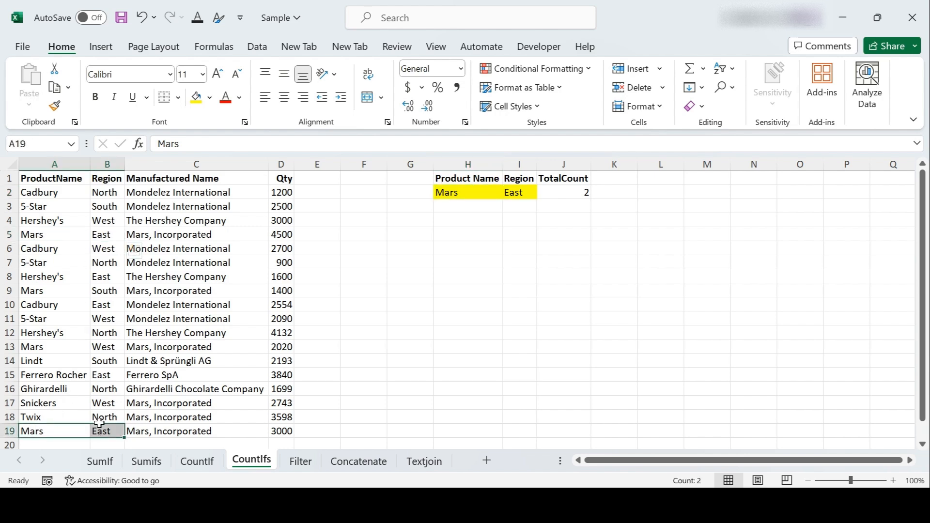
pyautogui.click(568, 236)
pyautogui.click(574, 194)
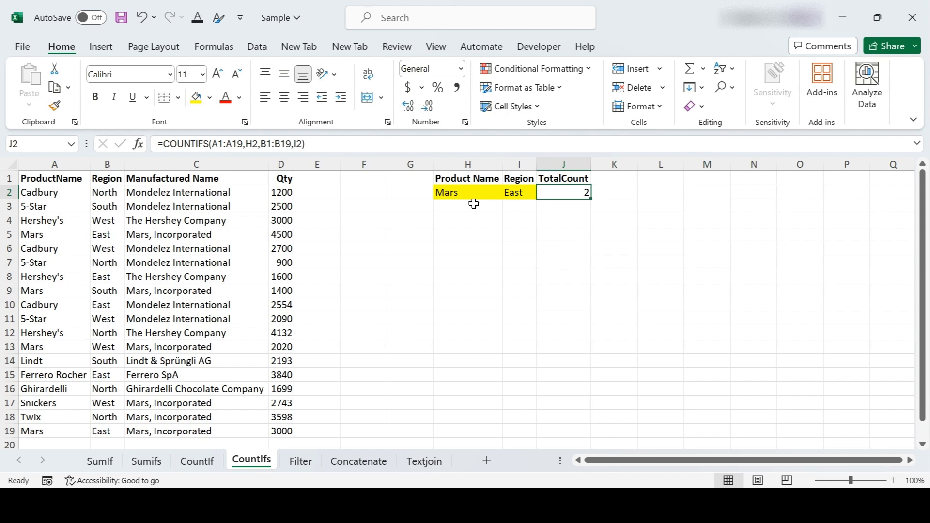
pyautogui.moveTo(470, 195); pyautogui.dragTo(504, 205)
pyautogui.click(485, 235)
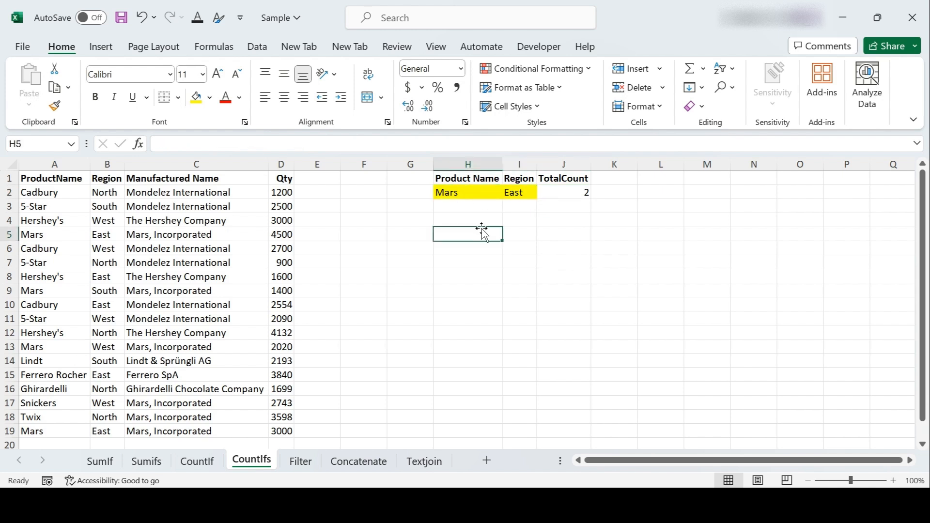
# On the Filter worksheet, start a FILTER formula in G6 with A1:D19 as the array.
pyautogui.click(300, 463)
pyautogui.click(434, 264)
pyautogui.click(421, 192)
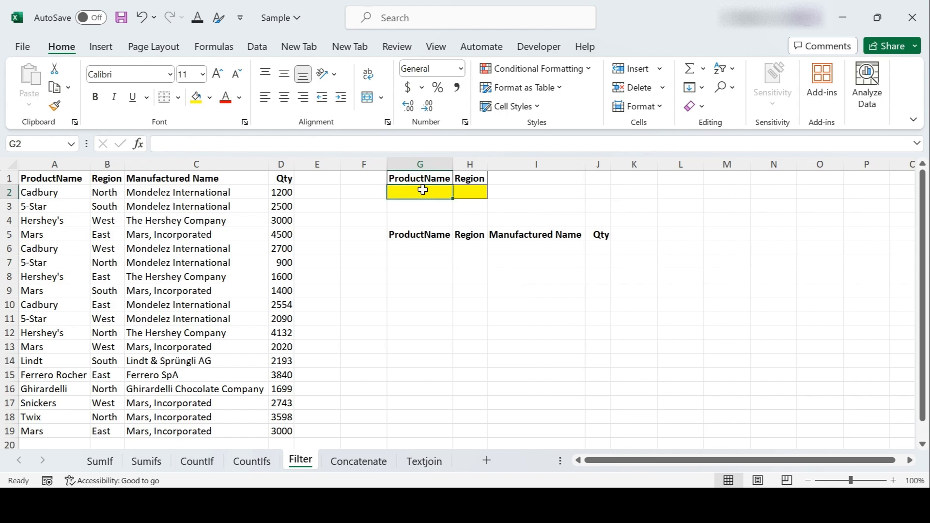
pyautogui.click(422, 247)
pyautogui.write('=')
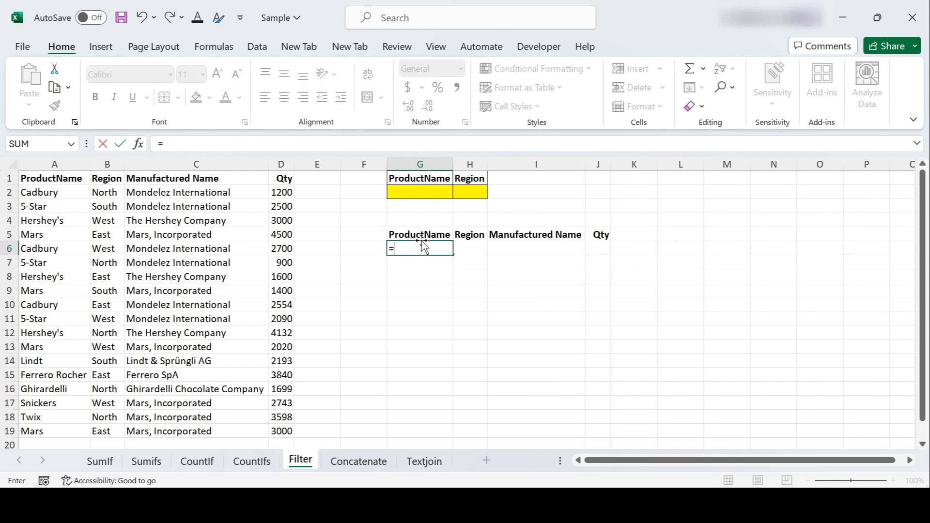
pyautogui.write('filte')
pyautogui.press('Tab')
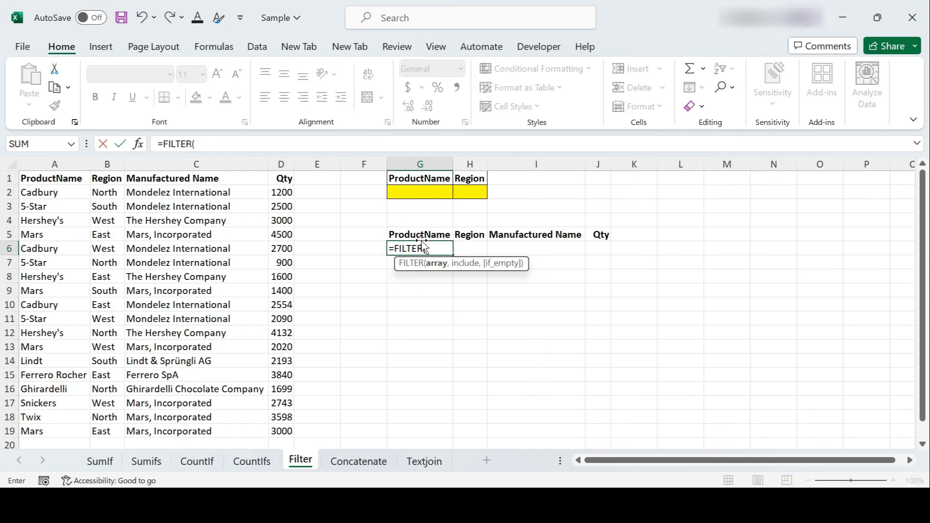
pyautogui.moveTo(43, 177); pyautogui.dragTo(292, 436)
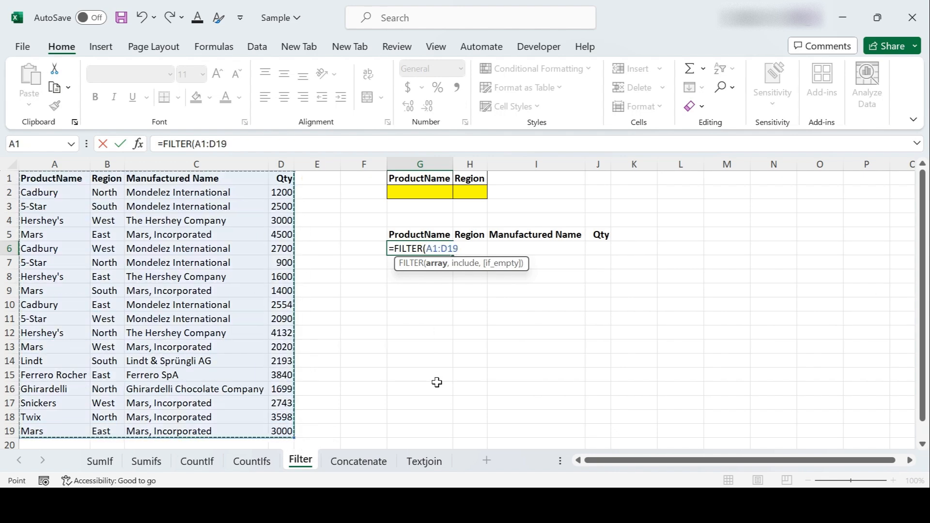
pyautogui.write(',')
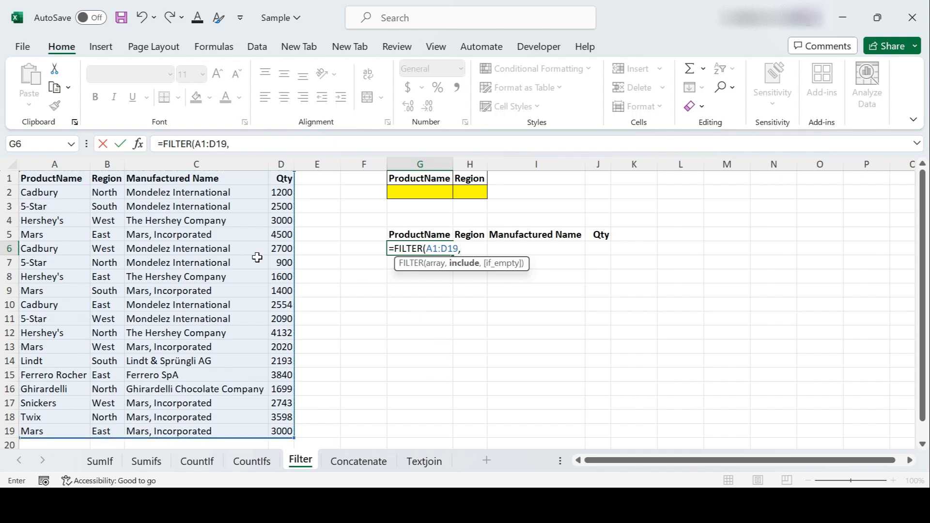
# Add the product condition (A1:A19=G2) to the include argument of the FILTER formula in G6, enclosed in parentheses.
pyautogui.moveTo(43, 180); pyautogui.dragTo(26, 432)
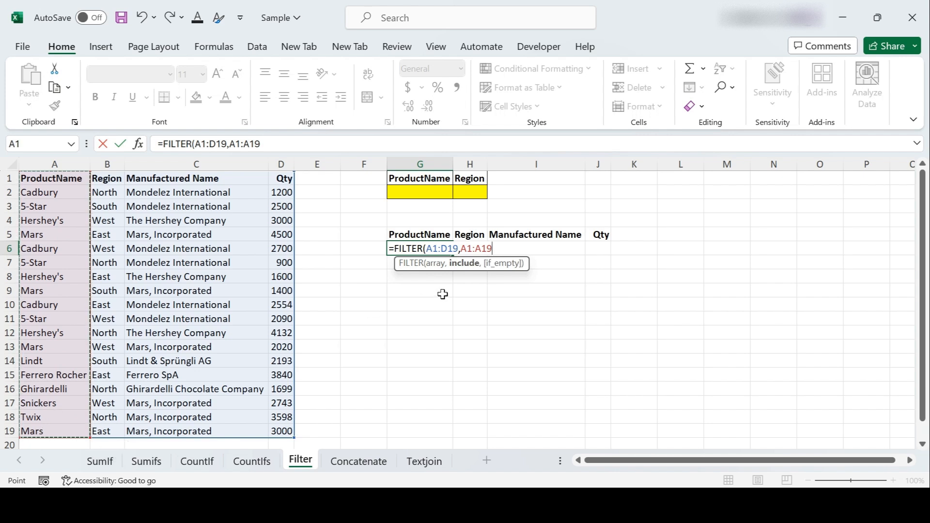
pyautogui.write('=')
pyautogui.click(408, 190)
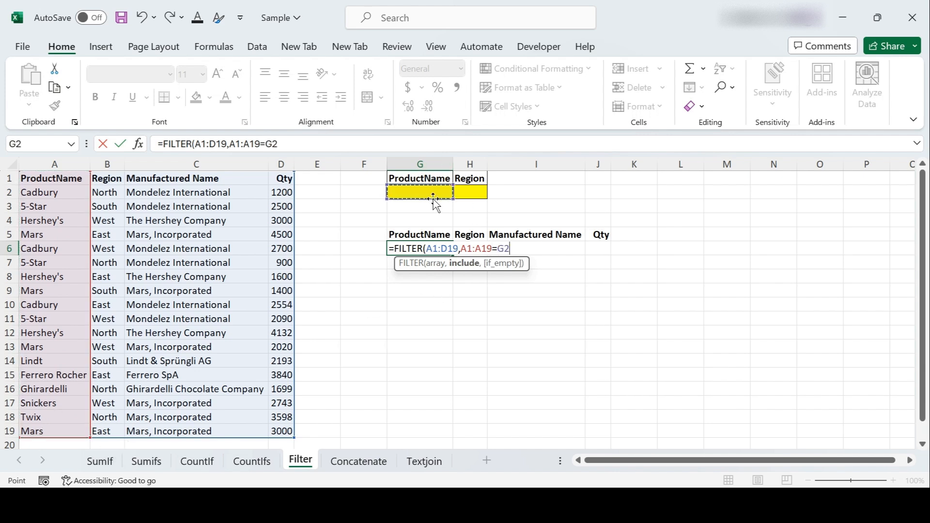
pyautogui.click(457, 250)
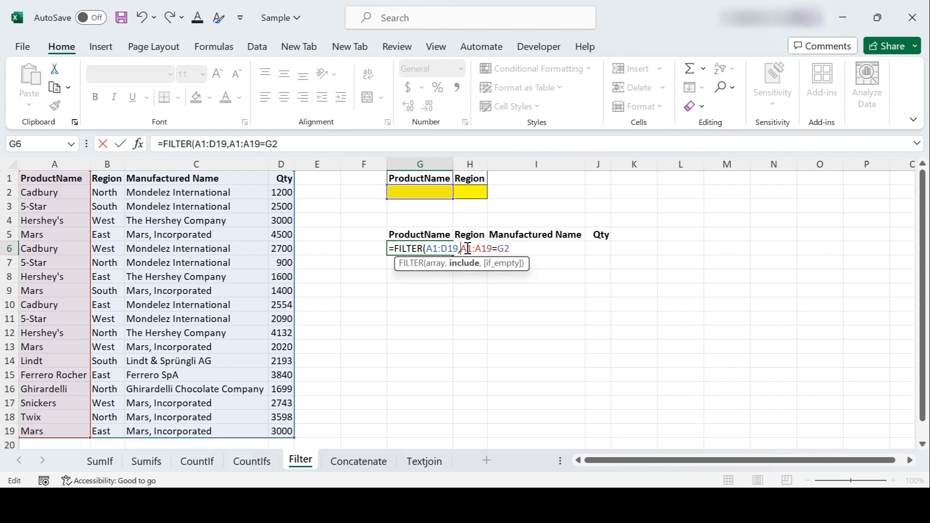
pyautogui.write('(')
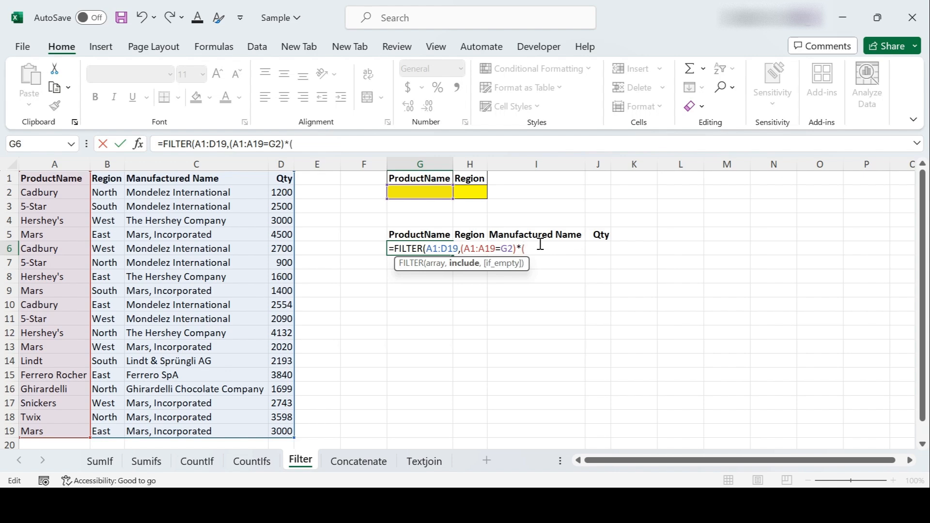
# Multiply by the region condition (B1:B19=H2), completing =FILTER(A1:D19,(A1:A19=G2)*(B1:B19=H2)) in G6.
pyautogui.moveTo(107, 178); pyautogui.dragTo(115, 433)
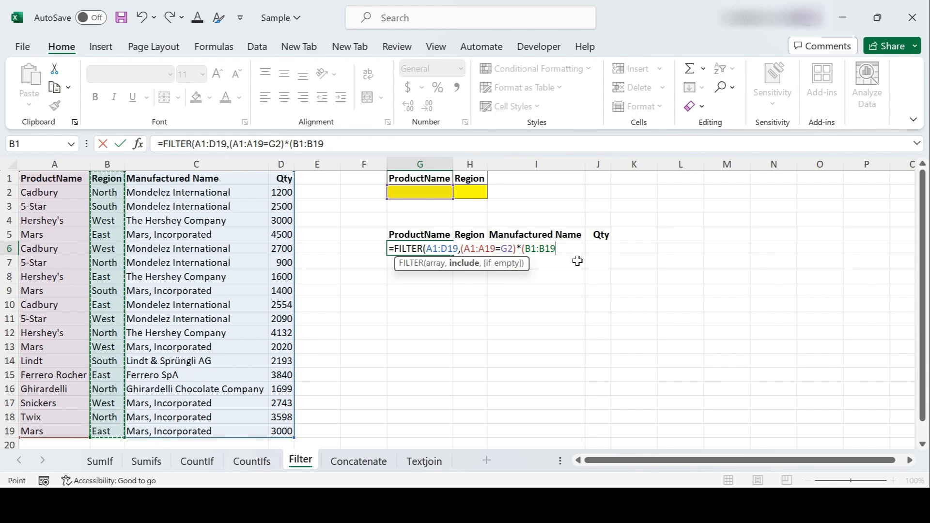
pyautogui.write('=')
pyautogui.click(475, 192)
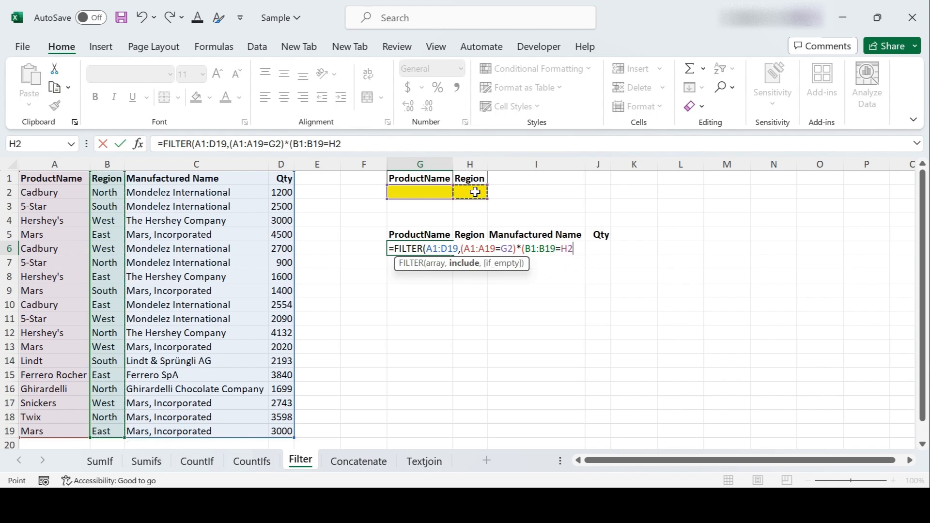
pyautogui.write('))')
pyautogui.press('Return')
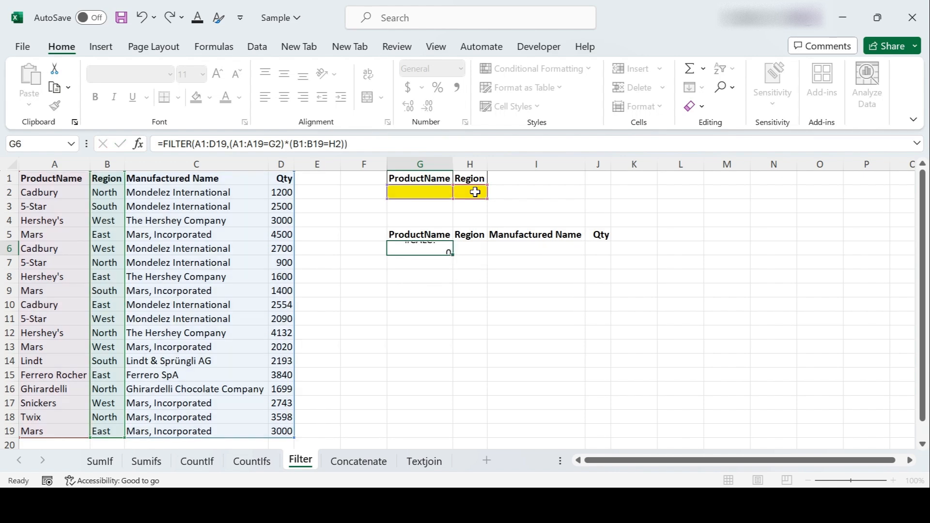
# Enter Mars as the ProductName criterion in G2 and East as the Region criterion in H2.
pyautogui.click(428, 194)
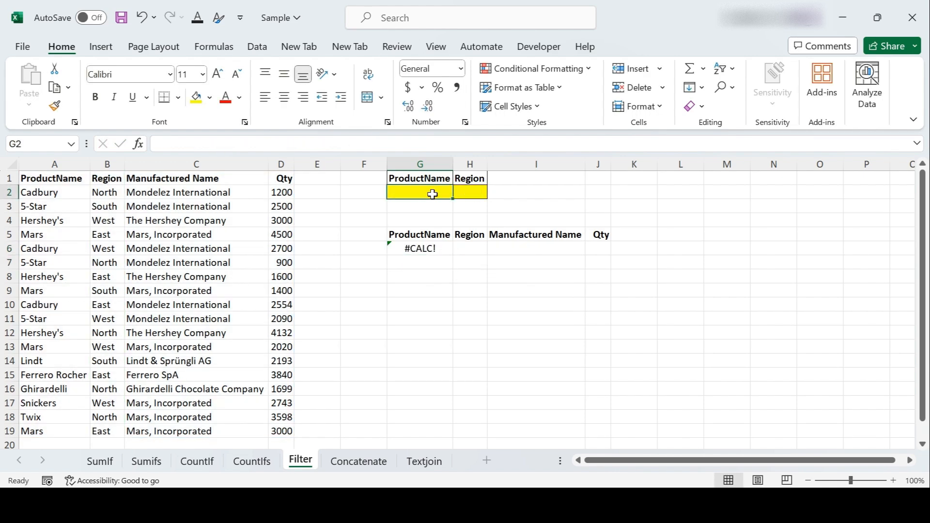
pyautogui.write('Mars')
pyautogui.press('Tab')
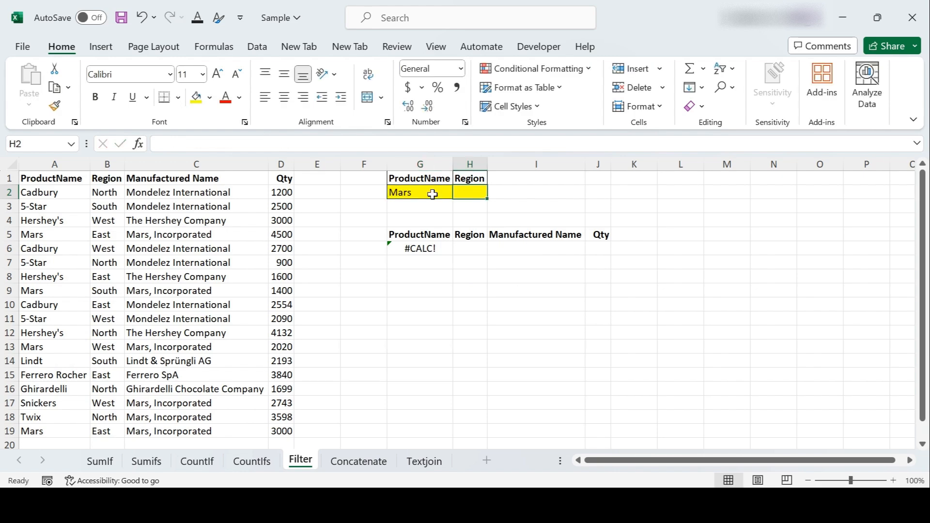
pyautogui.write('East')
pyautogui.click(433, 194)
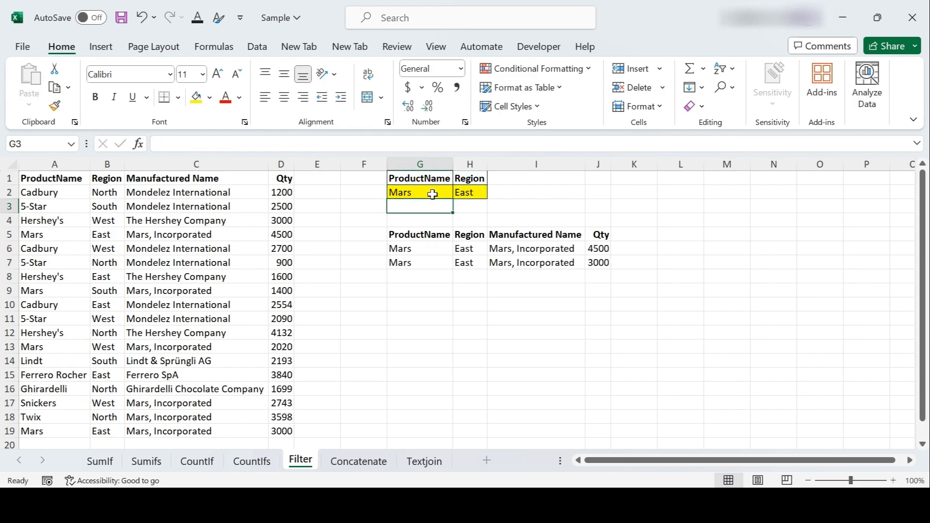
# Compare the filtered records under row 5 and the criteria in G2:H2 with source rows 5 and 19.
pyautogui.moveTo(433, 194); pyautogui.dragTo(478, 196)
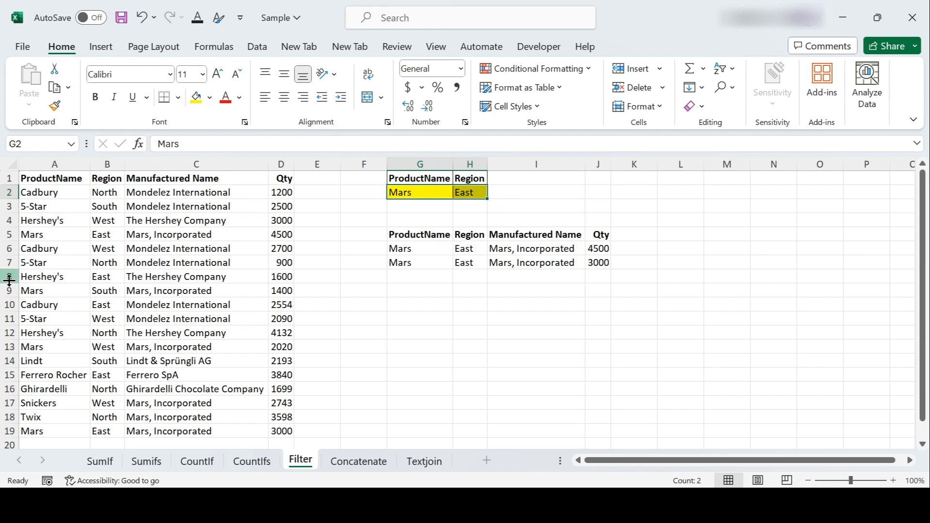
pyautogui.click(4, 235)
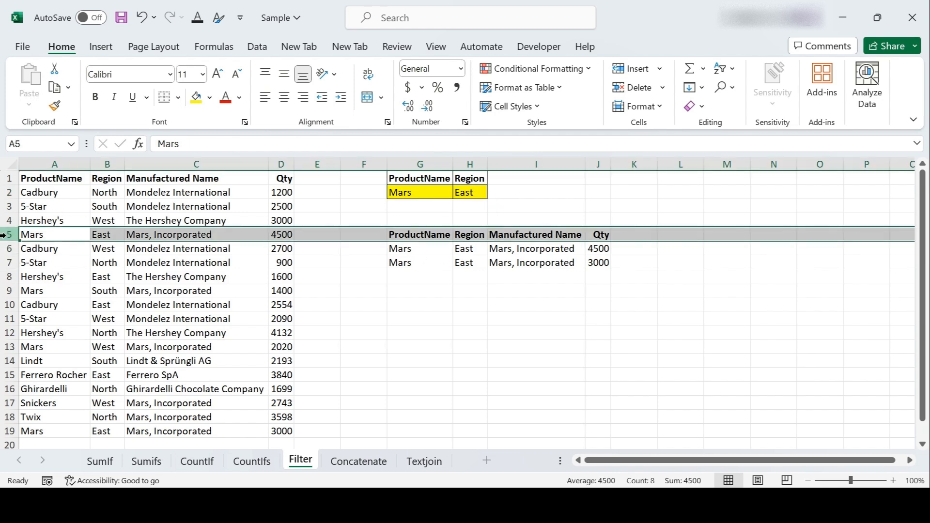
pyautogui.keyDown('ctrl'); pyautogui.click(8, 431); pyautogui.keyUp('ctrl')
pyautogui.click(472, 247)
pyautogui.click(419, 192)
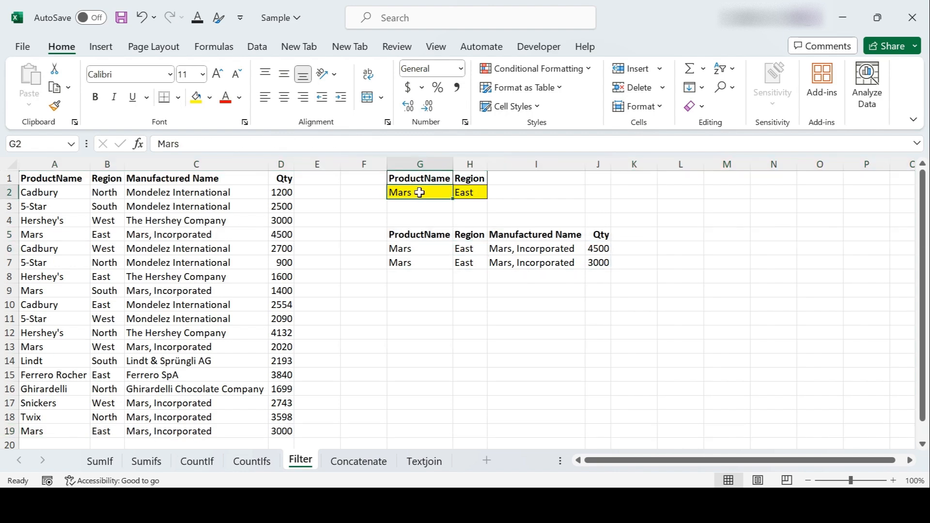
pyautogui.click(476, 193)
pyautogui.click(461, 247)
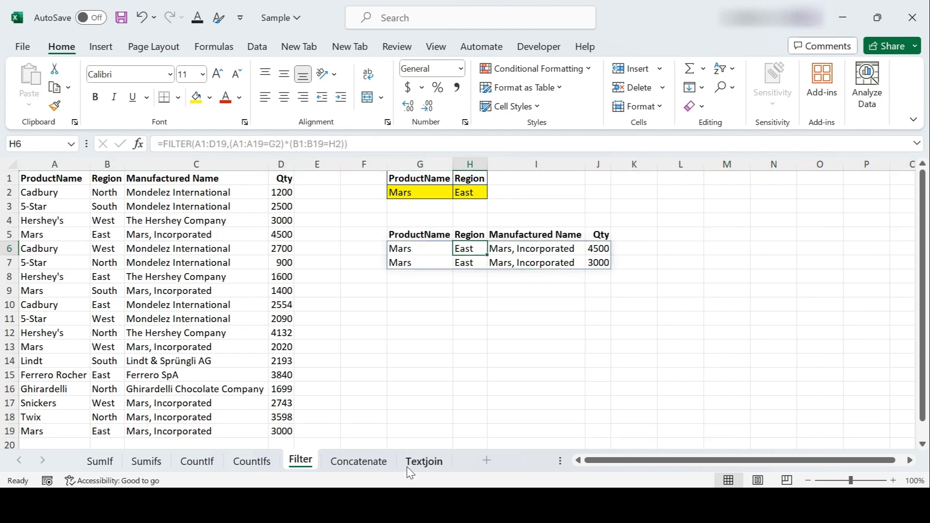
# Open the Concatenate worksheet and review the first, middle and last name columns in A1:C16.
pyautogui.click(359, 463)
pyautogui.click(296, 235)
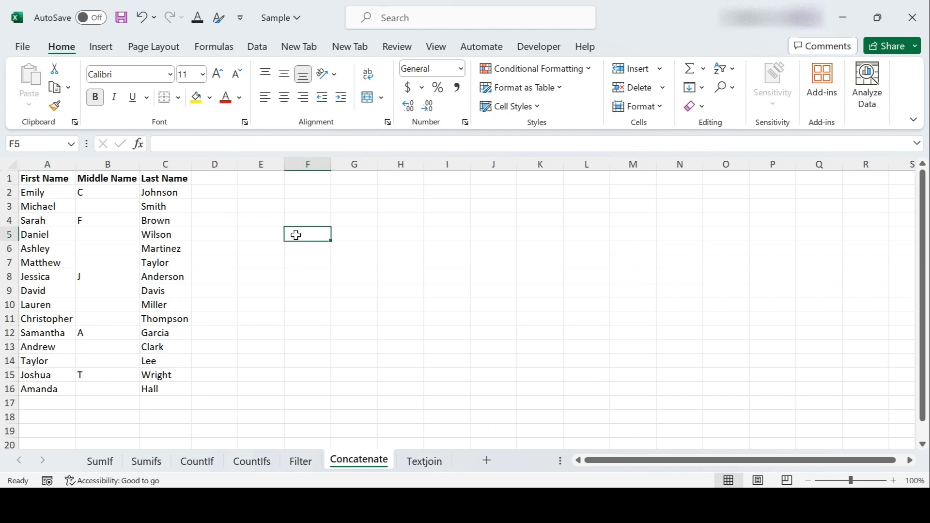
pyautogui.click(230, 195)
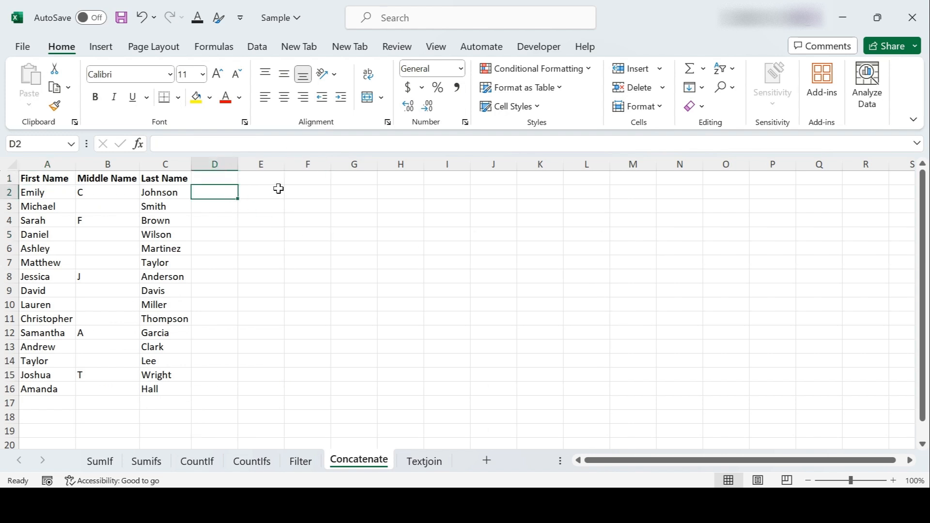
pyautogui.moveTo(38, 179); pyautogui.dragTo(147, 388)
pyautogui.click(199, 291)
pyautogui.click(233, 192)
# Start a formula in E2 of the Concatenate worksheet with the CONCATENATE function.
pyautogui.click(262, 190)
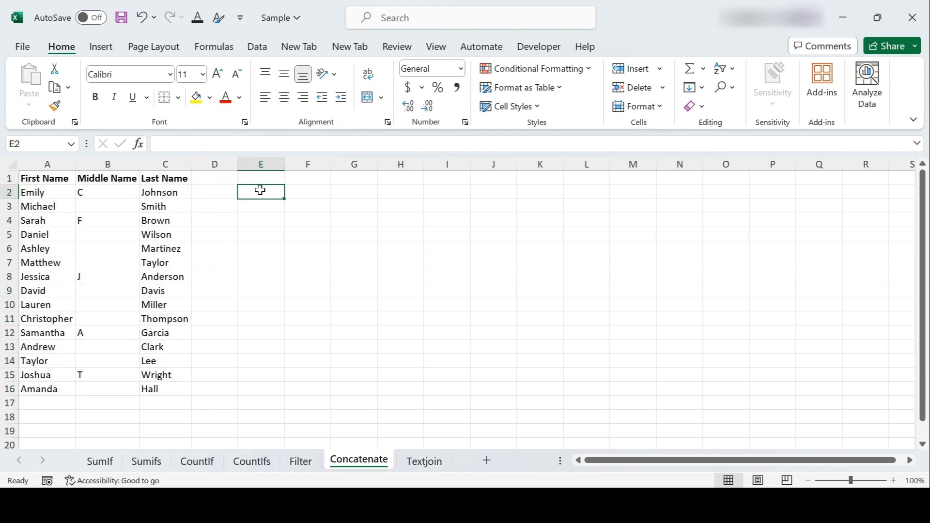
pyautogui.write('=')
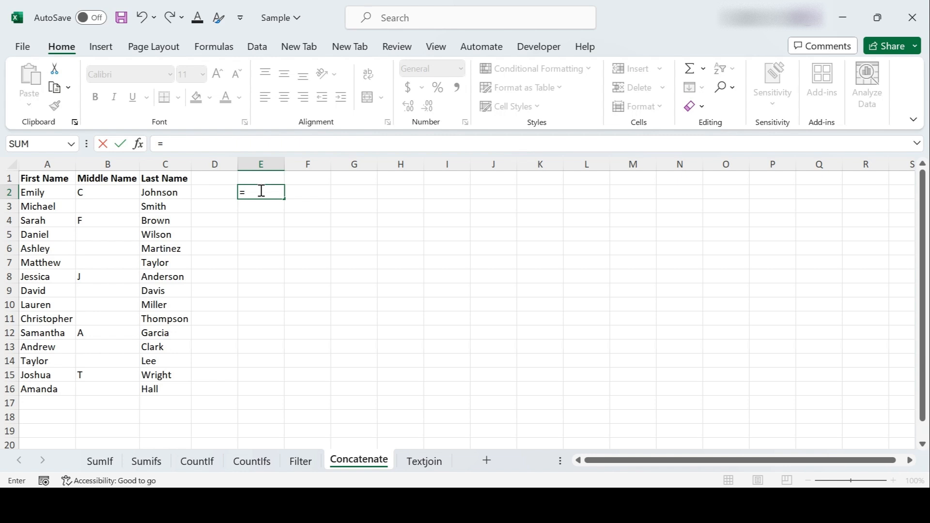
pyautogui.write('con')
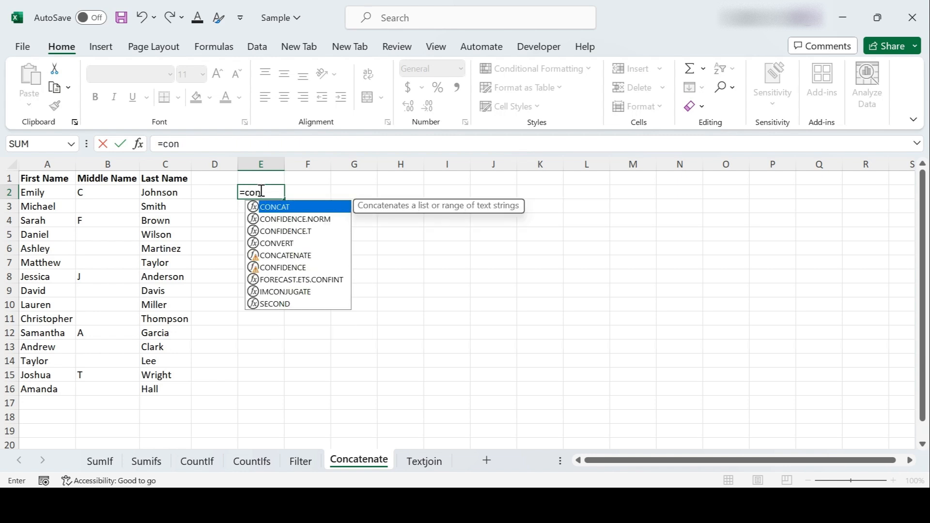
pyautogui.press('Down')
pyautogui.press('Down')
pyautogui.press('Down')
pyautogui.press('Down')
pyautogui.press('Tab')
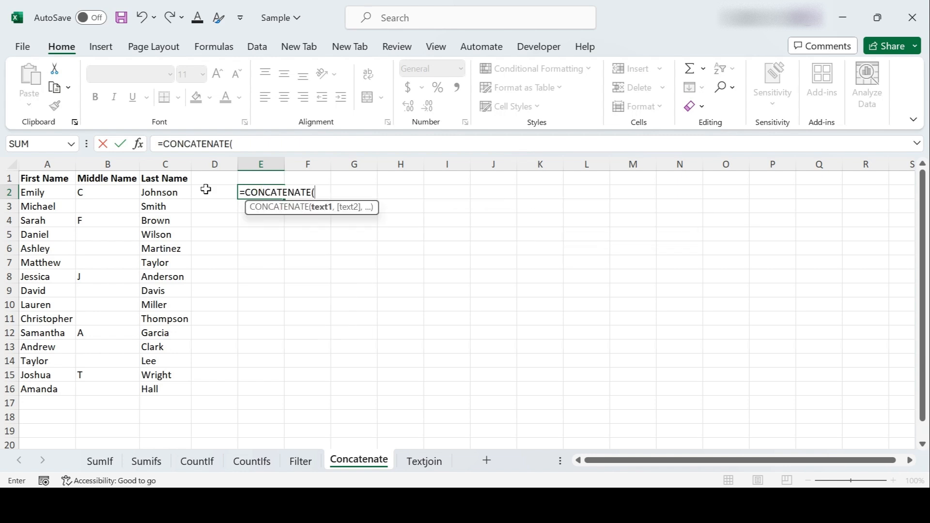
# Supply the first, middle and last name cells as arguments, completing =CONCATENATE(A2,B2,C2) in E2.
pyautogui.click(28, 193)
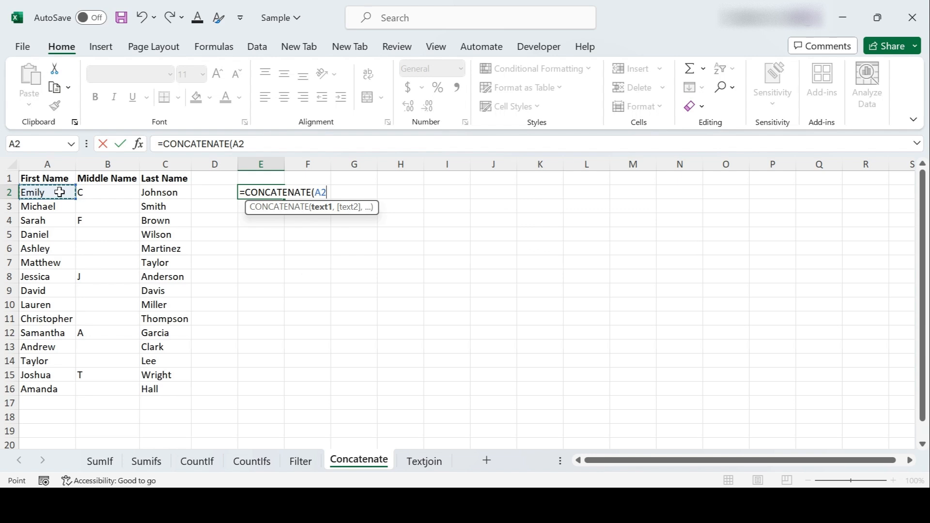
pyautogui.write(',')
pyautogui.click(126, 190)
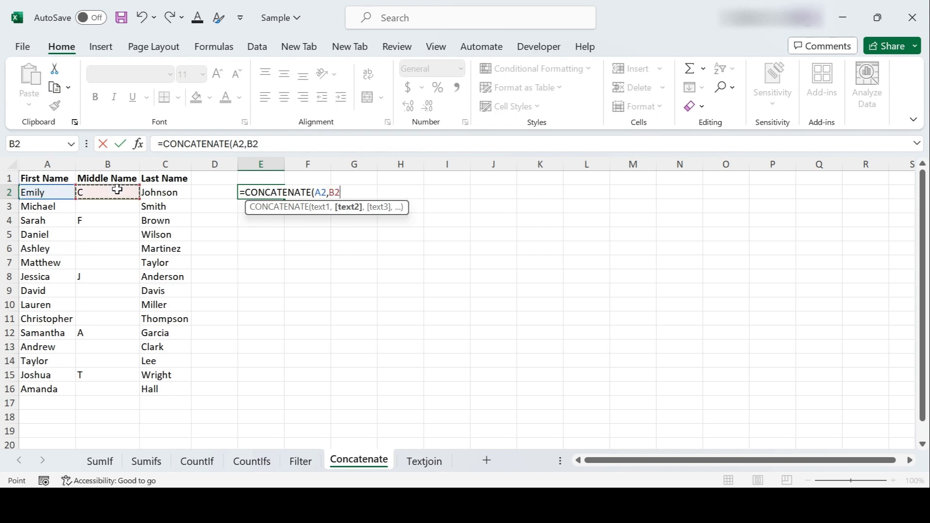
pyautogui.write(',')
pyautogui.click(162, 188)
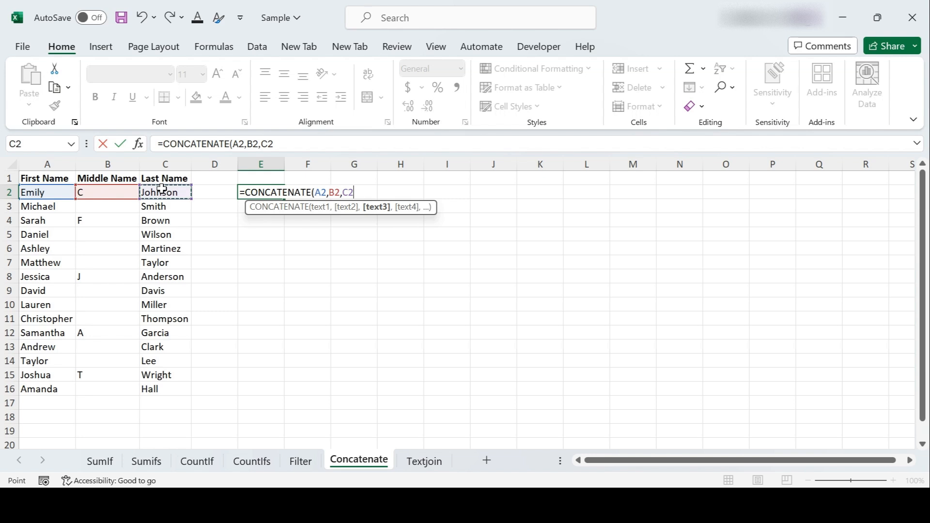
pyautogui.write(')')
pyautogui.press('Return')
# Fit the width of column E to the combined name in E2.
pyautogui.click(270, 191)
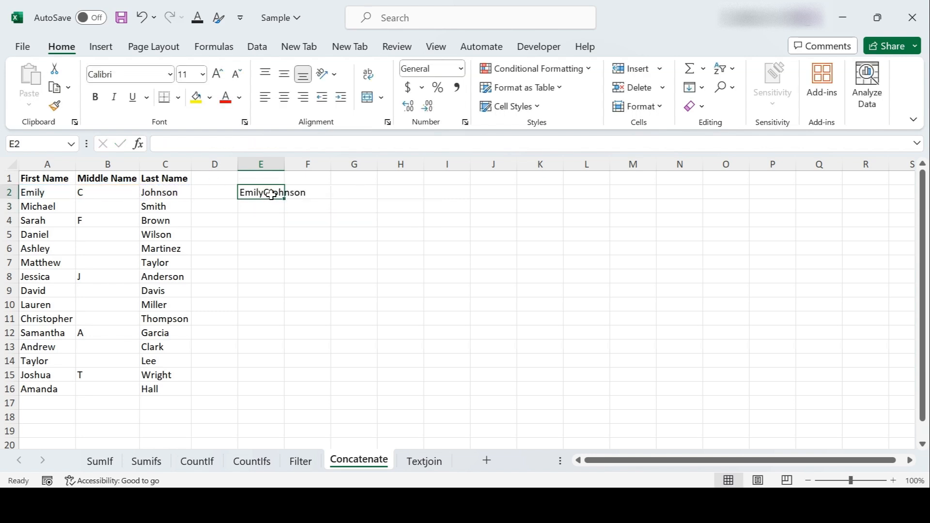
pyautogui.doubleClick(284, 164)
pyautogui.click(250, 217)
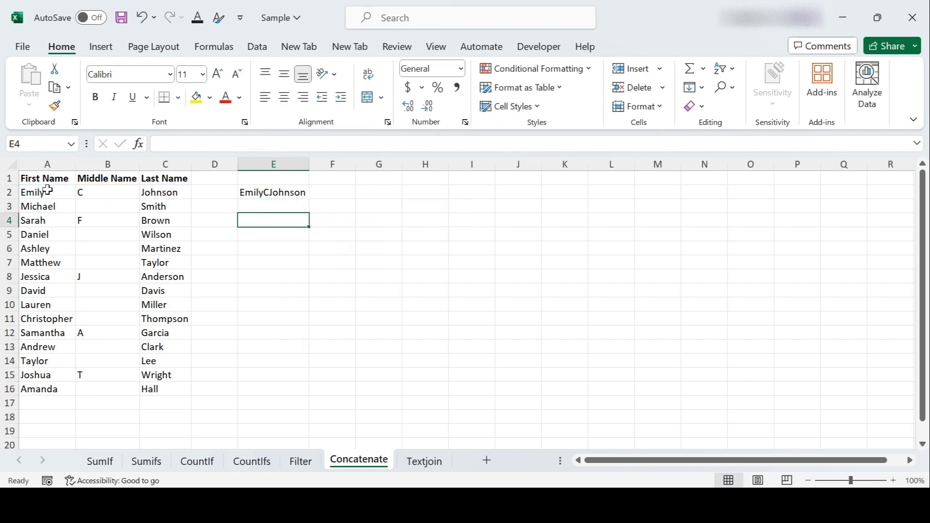
# Fill the CONCATENATE formula from E2 down to E16 and refit column E to its longest name.
pyautogui.moveTo(47, 190); pyautogui.dragTo(170, 197)
pyautogui.click(298, 195)
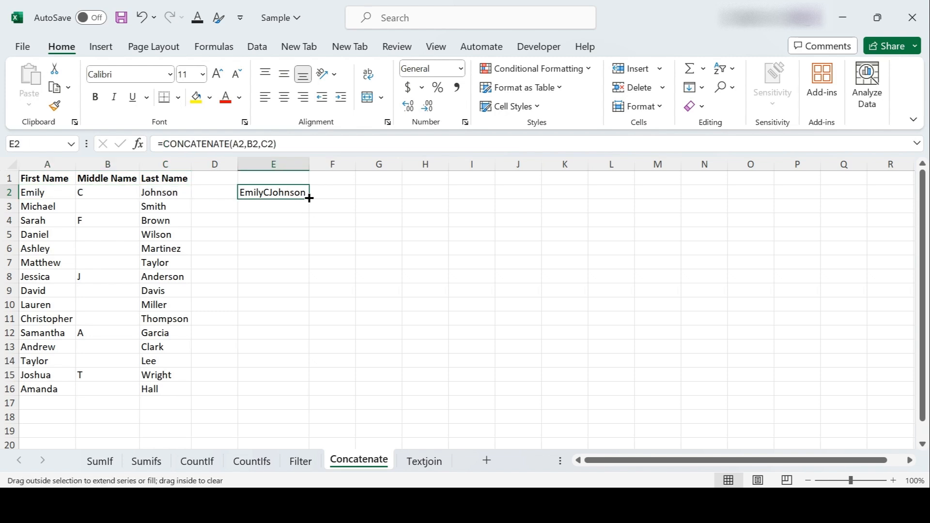
pyautogui.moveTo(309, 198); pyautogui.dragTo(305, 390)
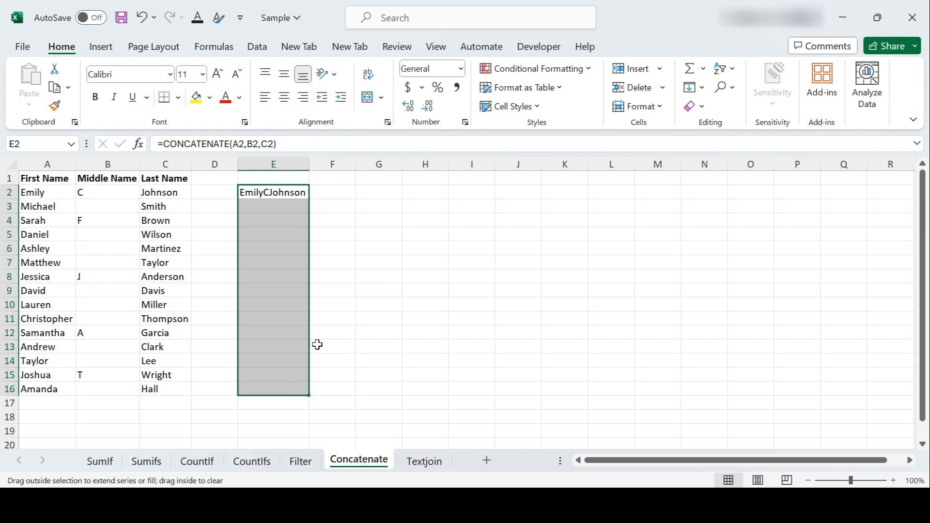
pyautogui.click(329, 247)
pyautogui.doubleClick(310, 164)
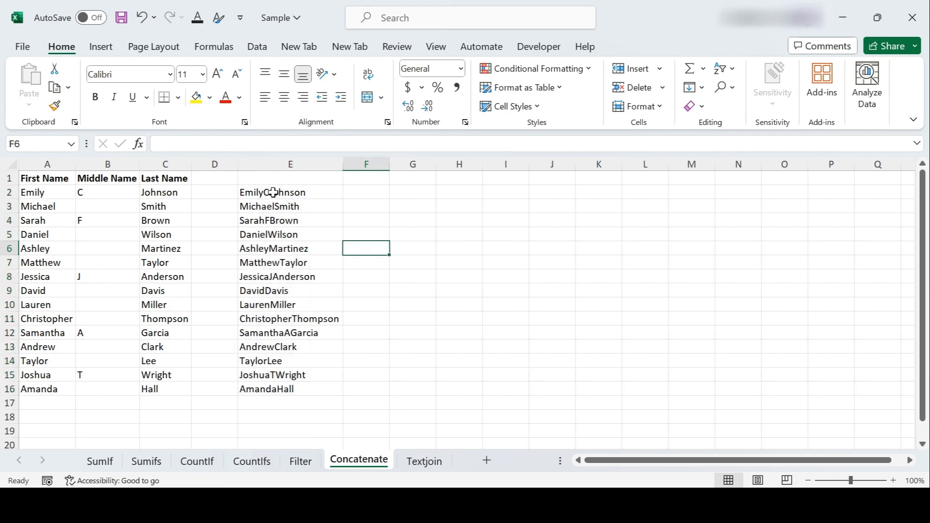
# Insert a " " space argument between A2 and B2 in the CONCATENATE formula in E2.
pyautogui.doubleClick(273, 192)
pyautogui.click(326, 191)
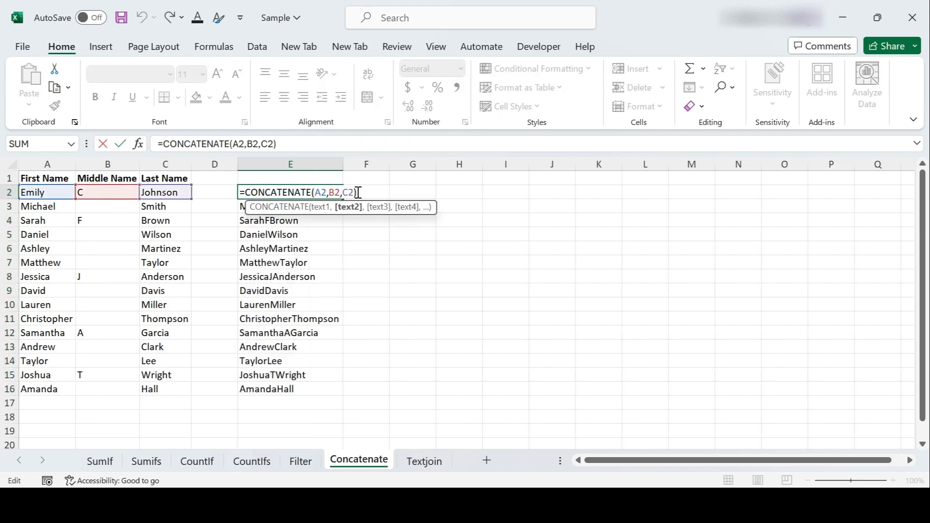
pyautogui.write('" "')
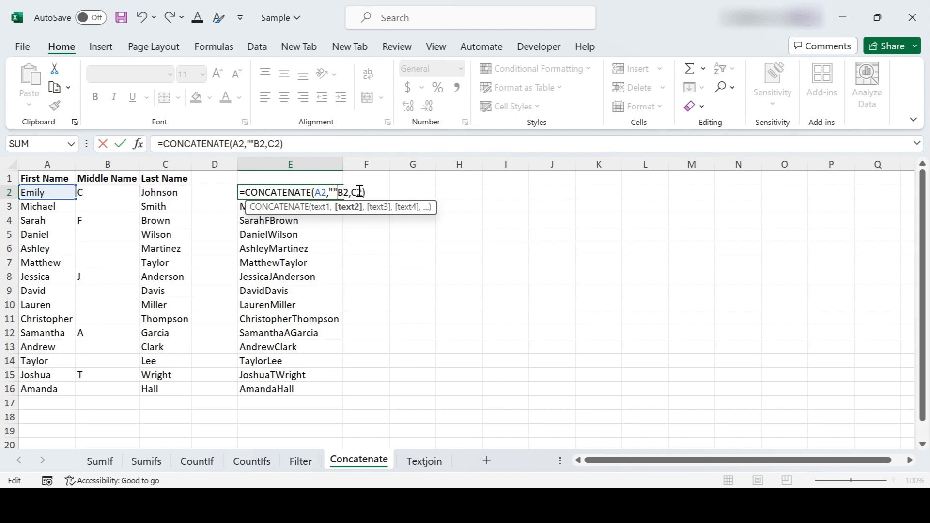
pyautogui.write(',')
pyautogui.press('Left')
pyautogui.press('Left')
pyautogui.press('Left')
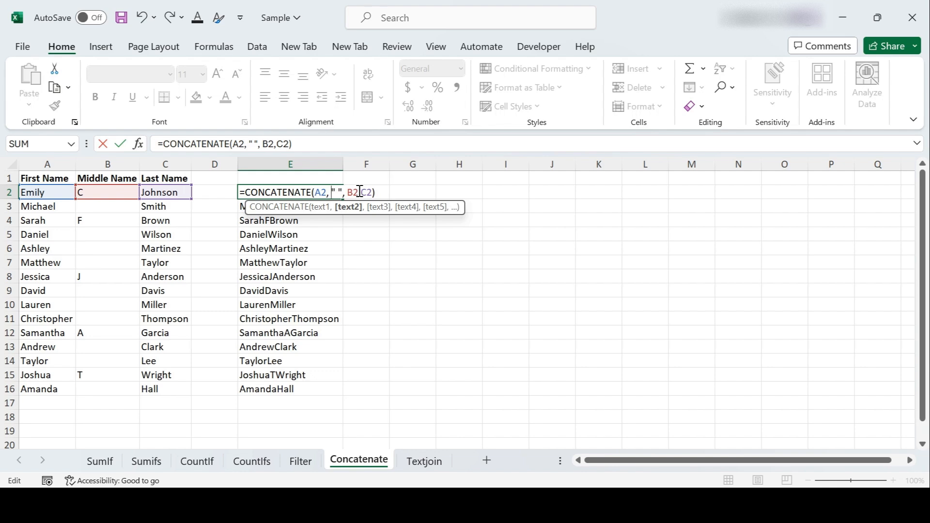
# Add another " " argument between B2 and C2, completing =CONCATENATE(A2, " ", B2, " ", C2) in E2.
pyautogui.press('Right')
pyautogui.press('Right')
pyautogui.press('Right')
pyautogui.press('Right')
pyautogui.press('Right')
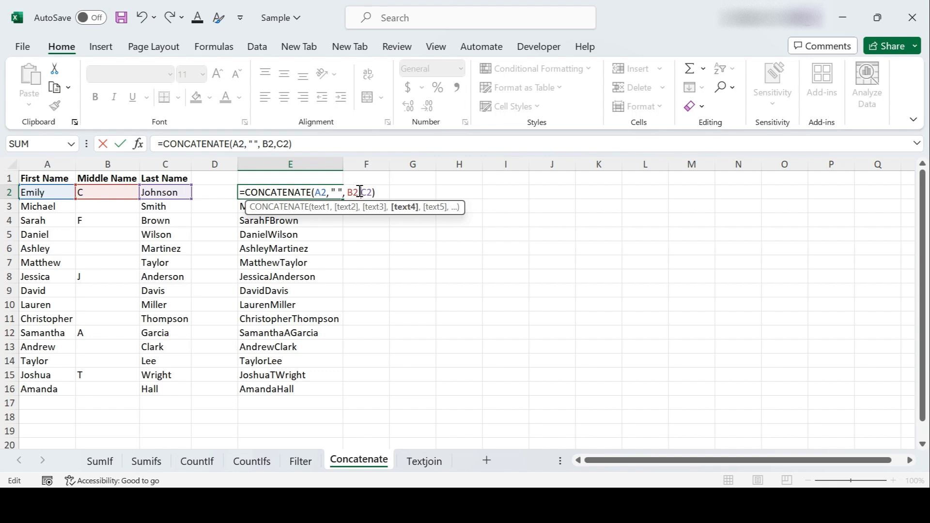
pyautogui.write('" ",')
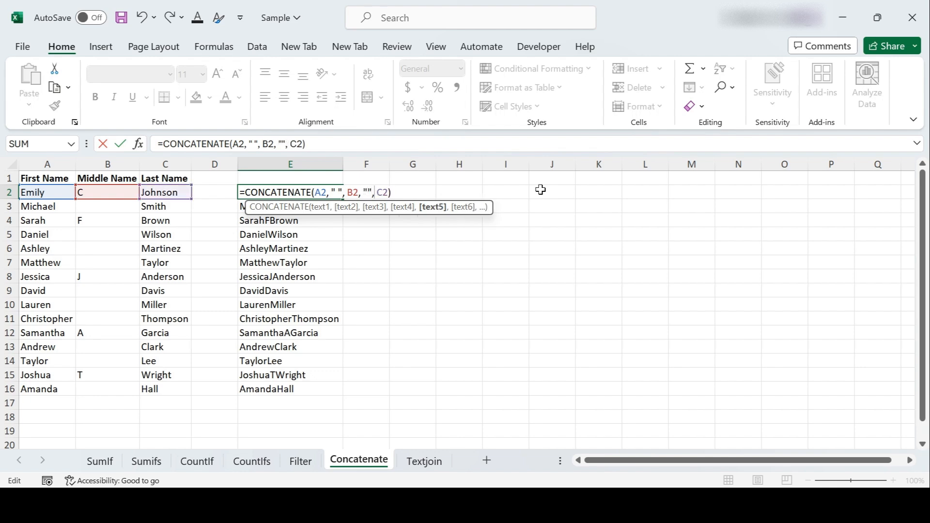
pyautogui.press('Left')
pyautogui.press('Left')
pyautogui.press('Left')
pyautogui.press('Return')
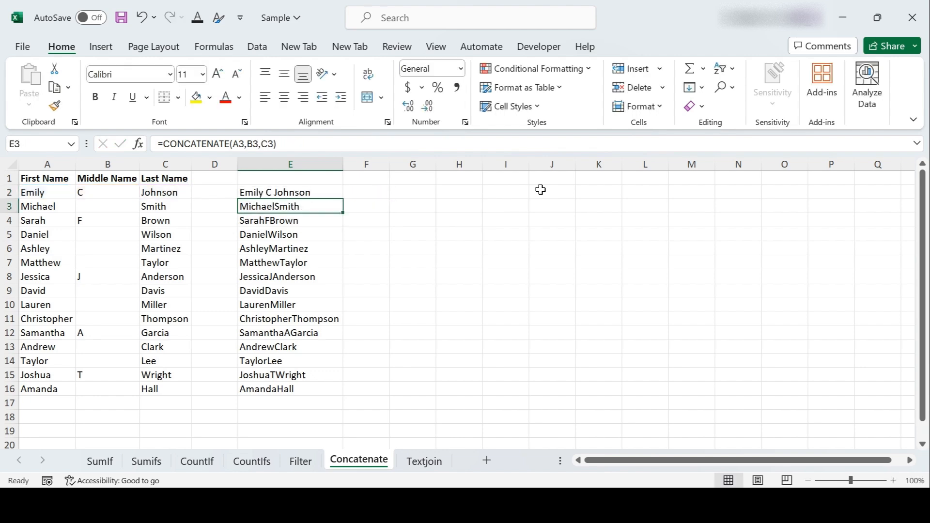
# Fill the spaced CONCATENATE formula from E2 down to E16.
pyautogui.click(298, 181)
pyautogui.click(302, 192)
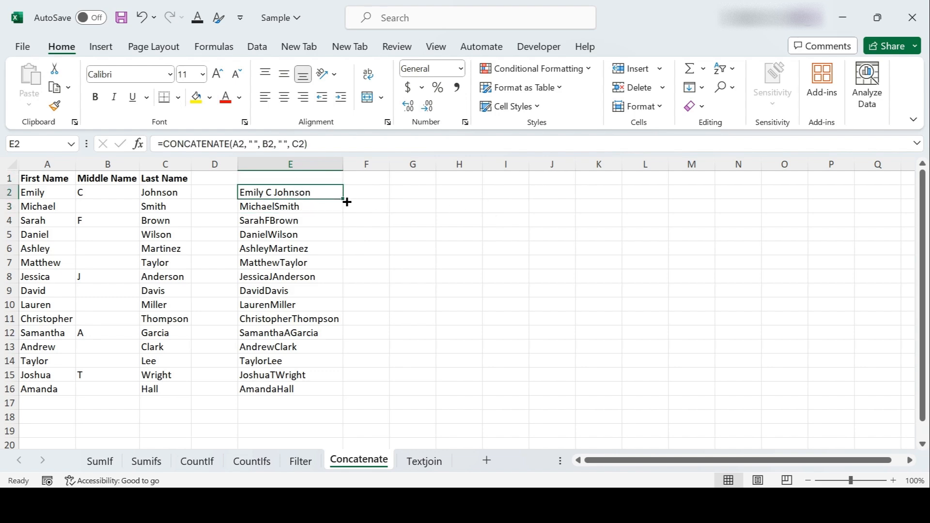
pyautogui.doubleClick(344, 199)
pyautogui.click(301, 192)
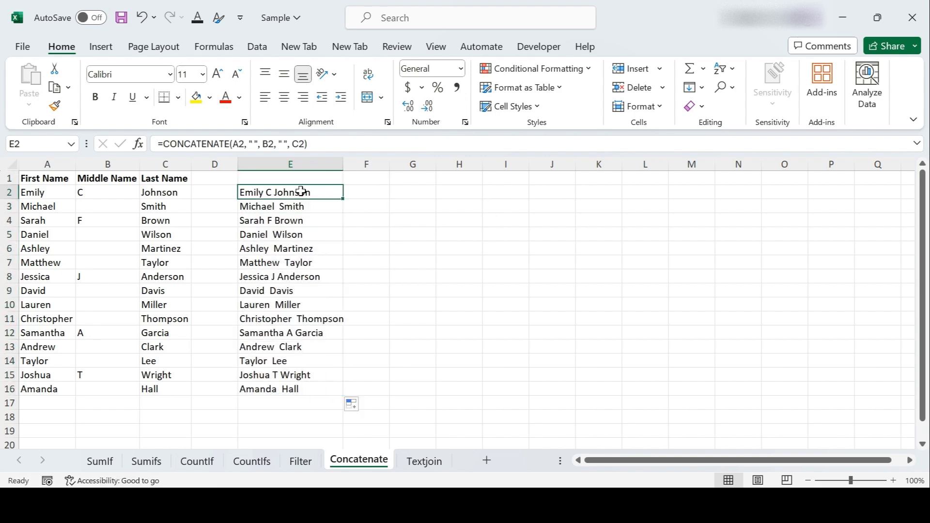
# Examine how the CONCATENATE formula spaces the names in rows where the middle name is blank.
pyautogui.click(272, 263)
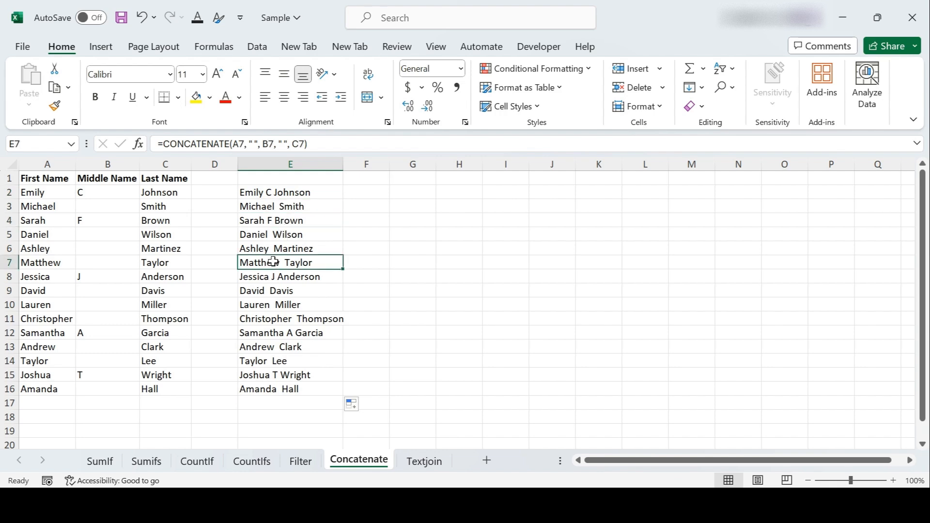
pyautogui.click(279, 235)
pyautogui.click(94, 237)
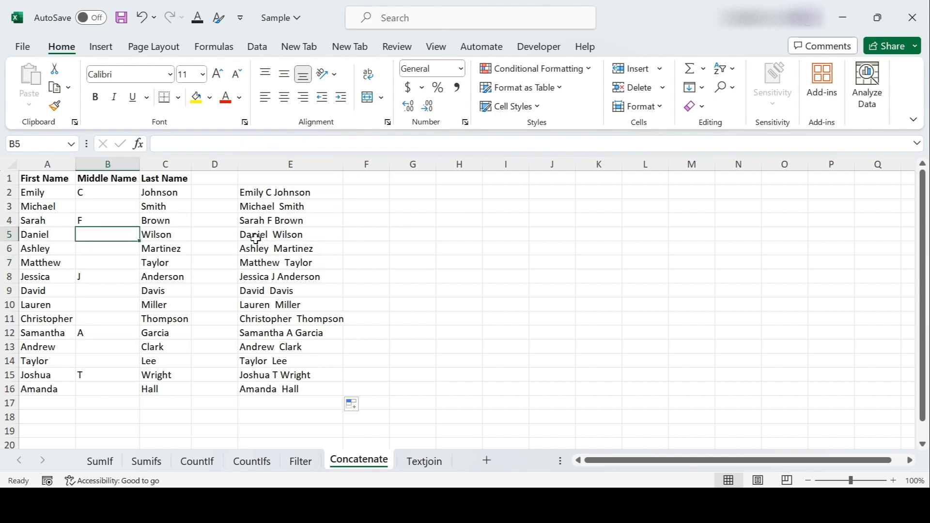
pyautogui.click(91, 248)
pyautogui.doubleClick(276, 245)
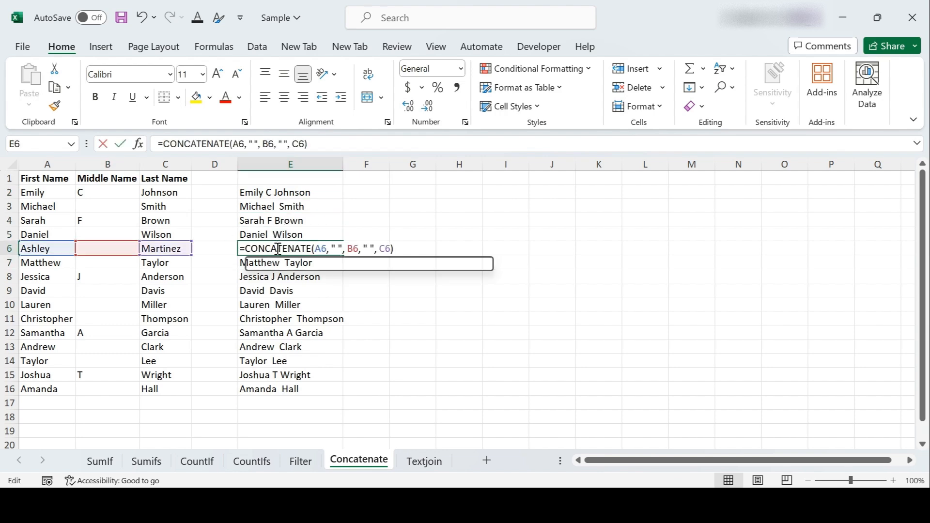
pyautogui.click(96, 246)
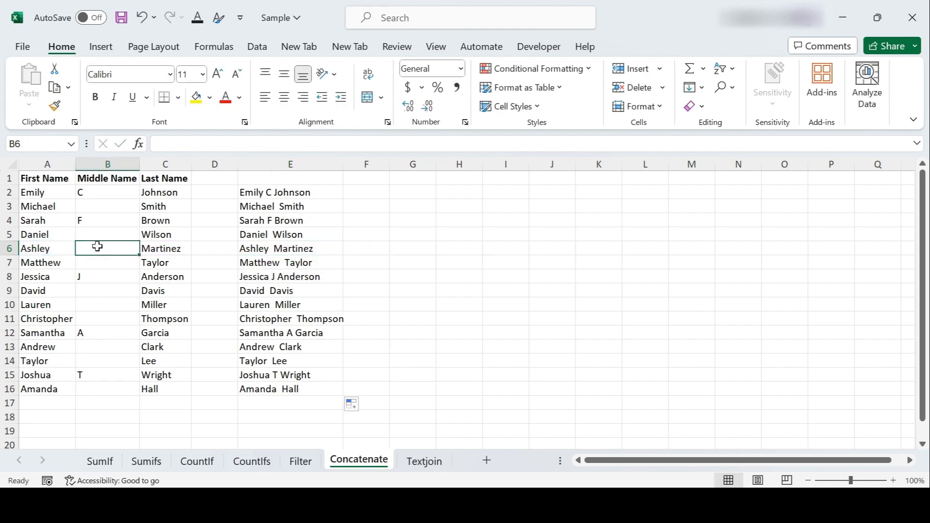
pyautogui.click(366, 270)
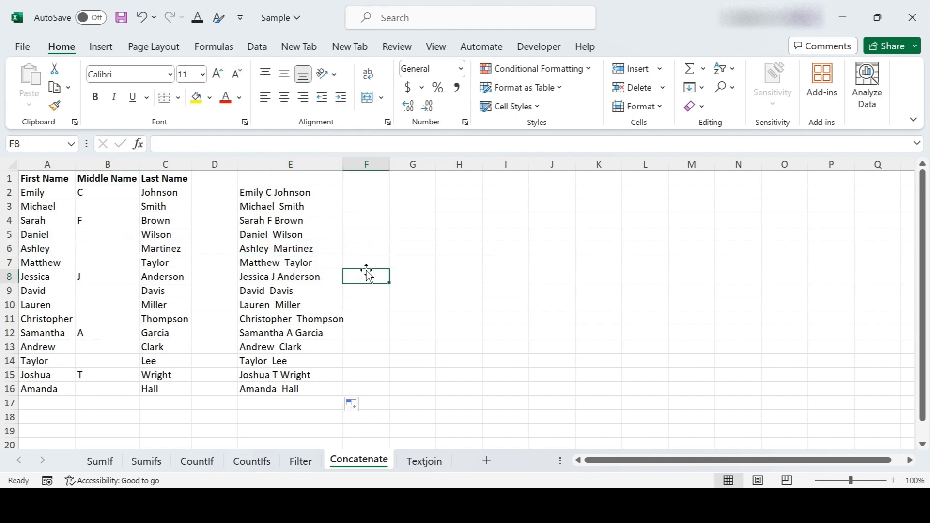
# Switch to the Textjoin worksheet and start a formula in E2 with the TEXTJOIN function.
pyautogui.click(424, 463)
pyautogui.click(306, 224)
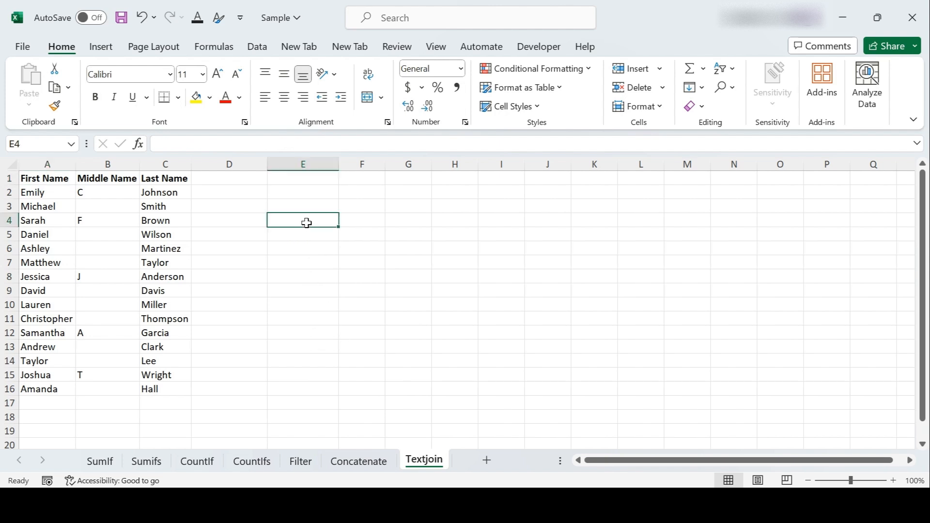
pyautogui.click(261, 206)
pyautogui.click(293, 195)
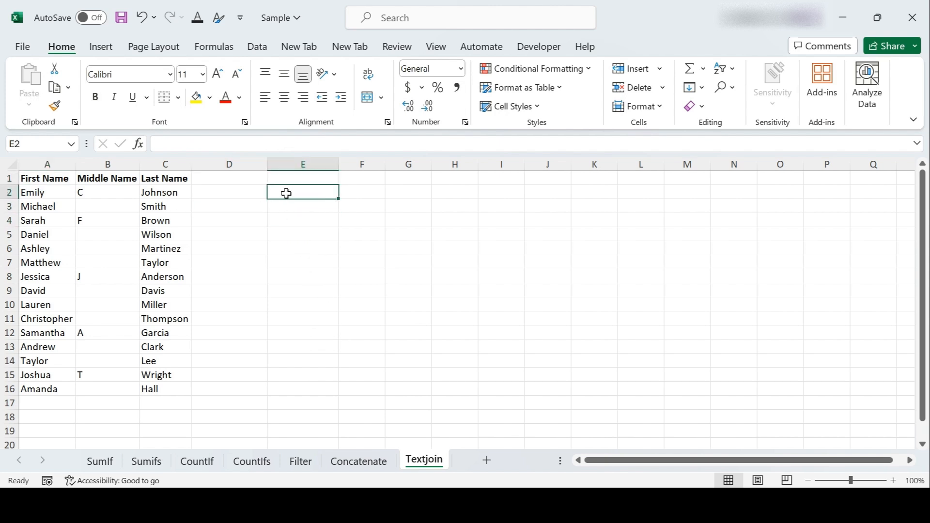
pyautogui.write('=text6')
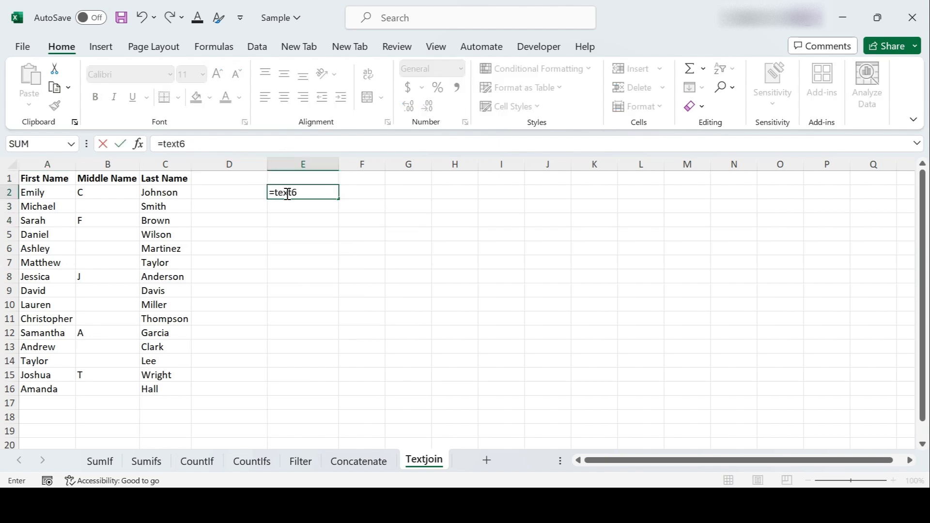
pyautogui.press('BackSpace')
pyautogui.press('Down')
pyautogui.press('Down')
pyautogui.press('Down')
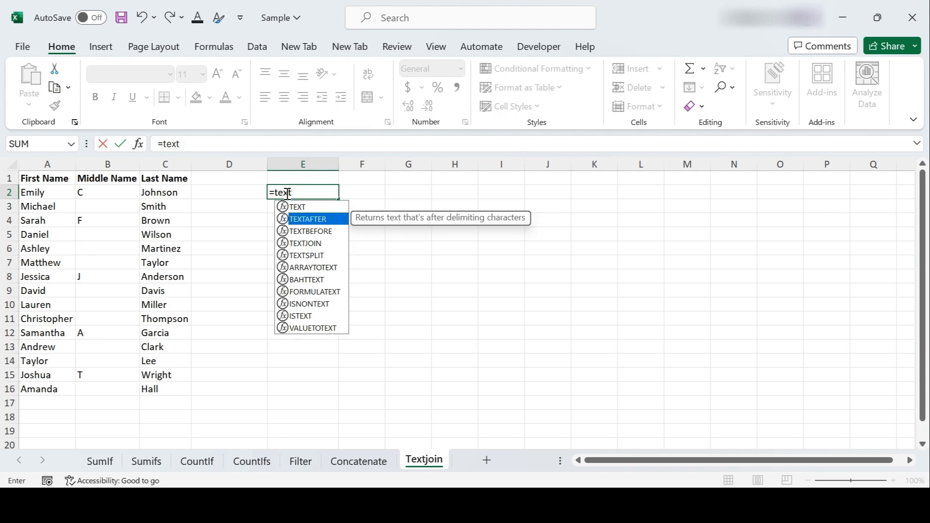
pyautogui.press('Tab')
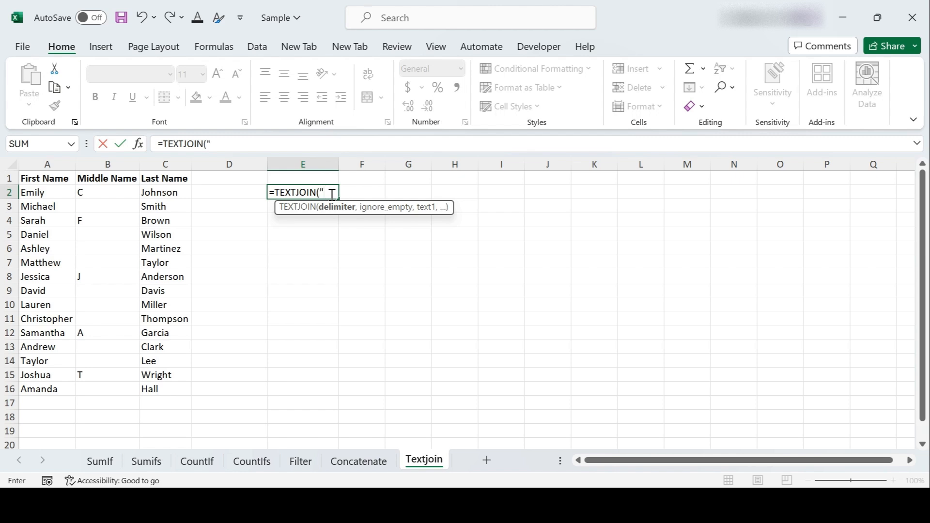
# Give TEXTJOIN a space " " as the delimiter and TRUE to ignore empty cells.
pyautogui.write('" ",')
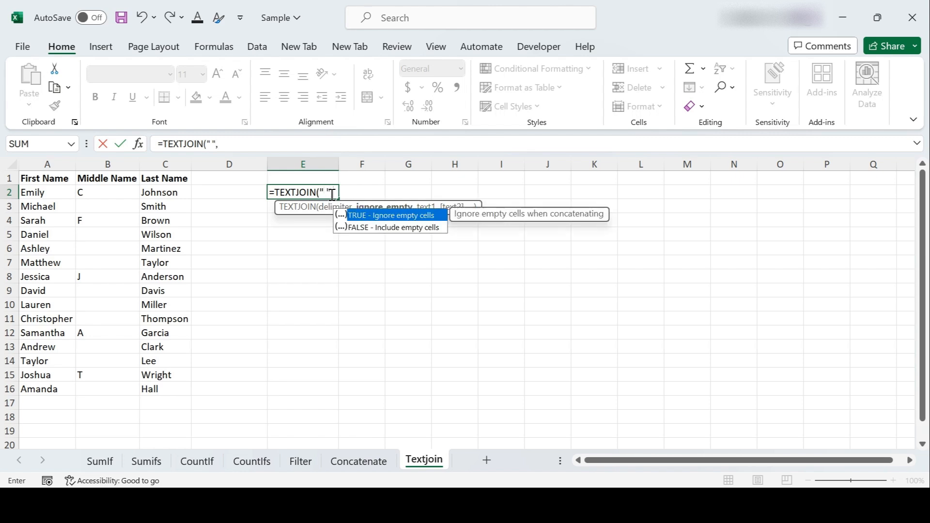
pyautogui.doubleClick(392, 216)
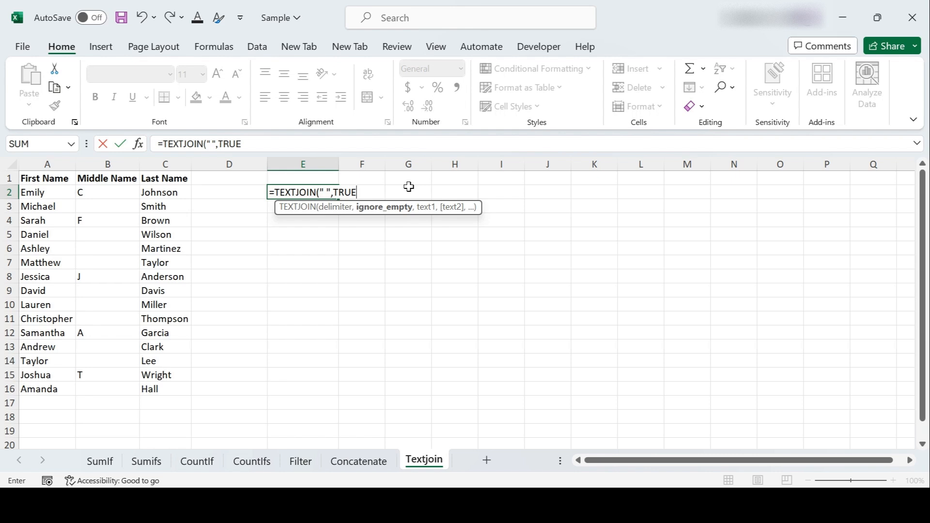
pyautogui.write(',')
# Supply the first, middle and last name cells as text arguments, completing =TEXTJOIN(" ",TRUE,A2,B2,C2) in E2.
pyautogui.click(52, 192)
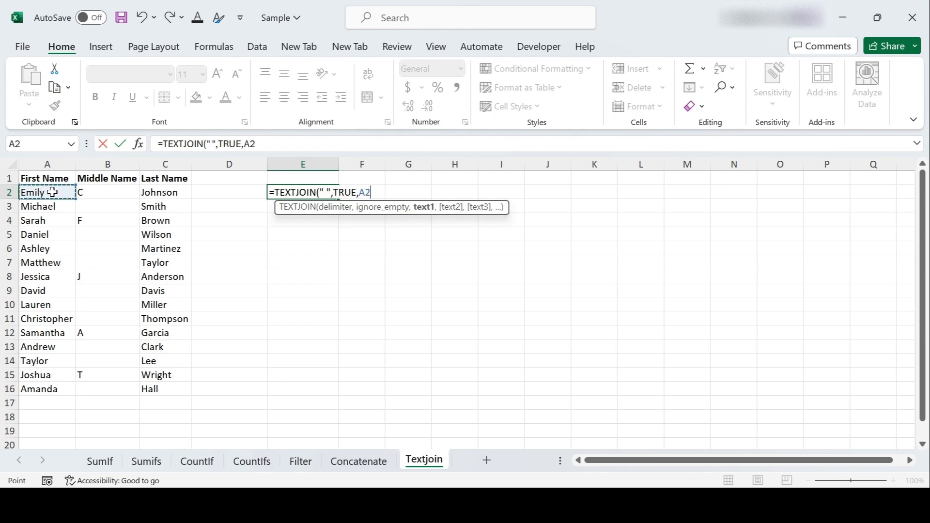
pyautogui.write(',')
pyautogui.click(88, 191)
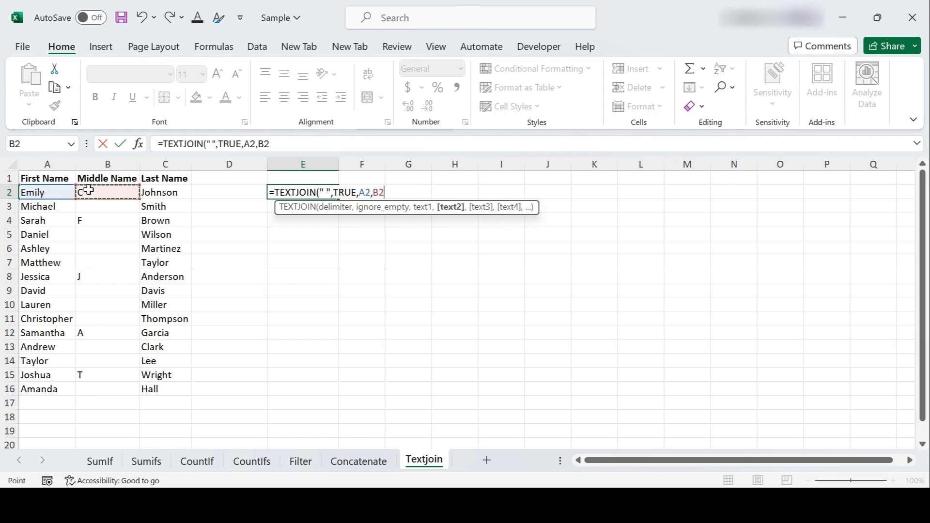
pyautogui.write(',')
pyautogui.click(165, 195)
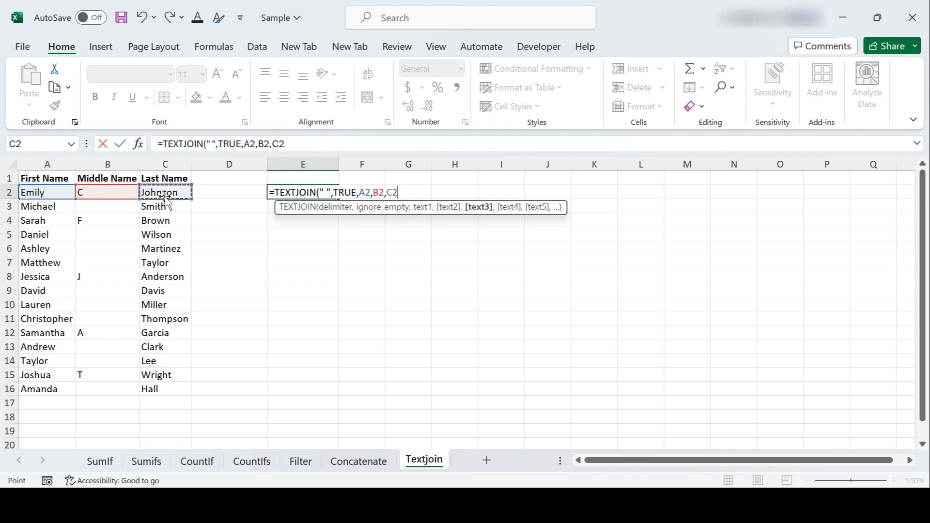
pyautogui.write(')')
pyautogui.press('Return')
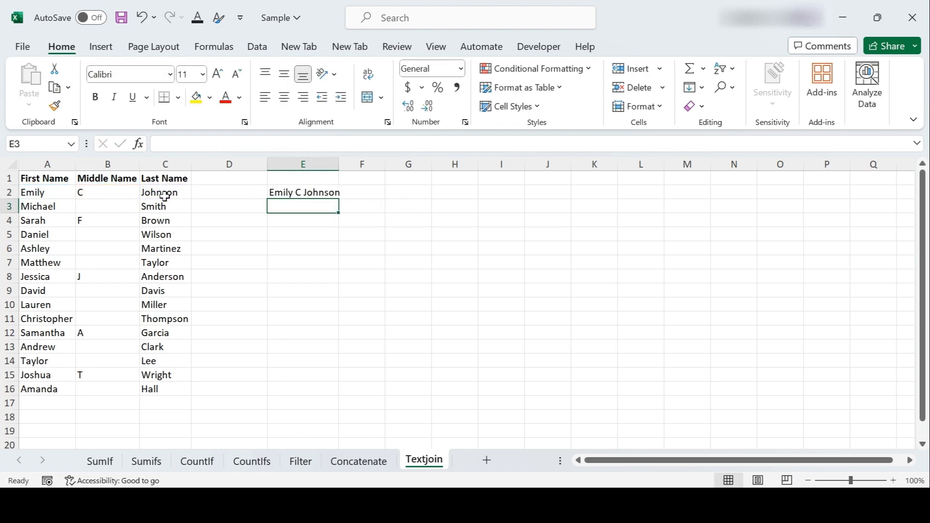
# Change the delimiter in the E2 TEXTJOIN formula to a period ".".
pyautogui.doubleClick(287, 193)
pyautogui.press('Escape')
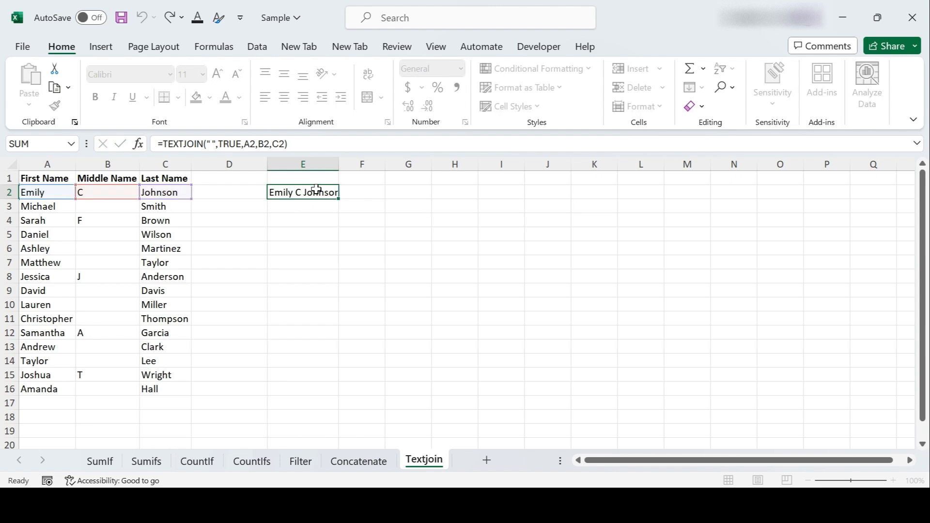
pyautogui.doubleClick(293, 192)
pyautogui.click(326, 193)
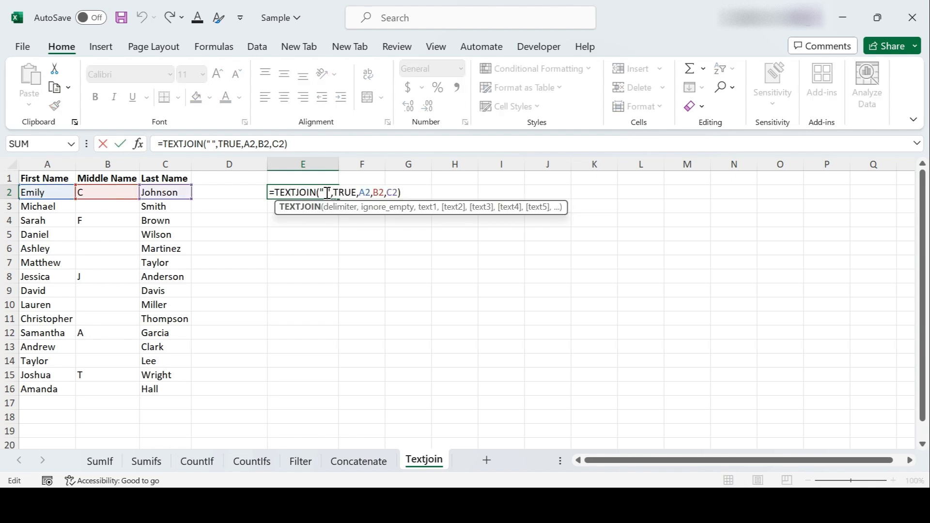
pyautogui.press('BackSpace')
pyautogui.write('.')
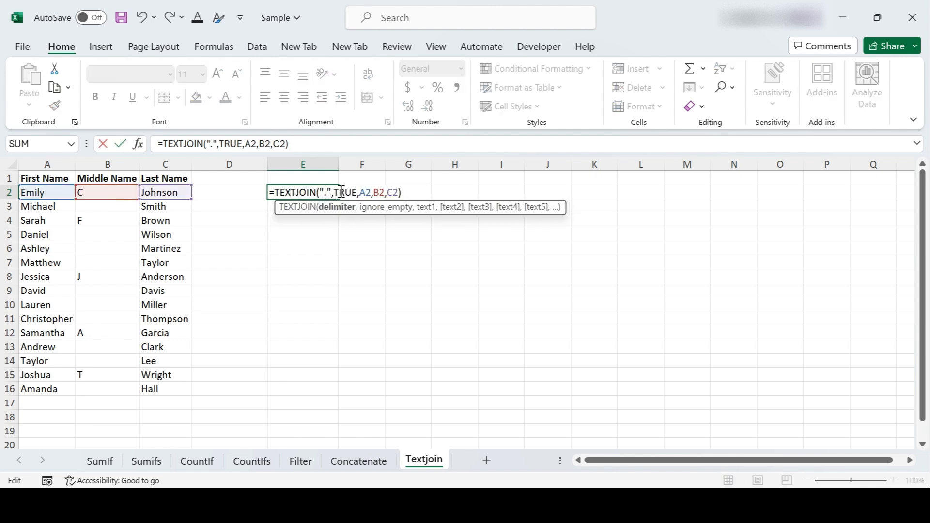
pyautogui.press('Return')
# Widen column E slightly and fill the TEXTJOIN formula from E2 down to E16, checking rows with and without a middle name.
pyautogui.click(307, 190)
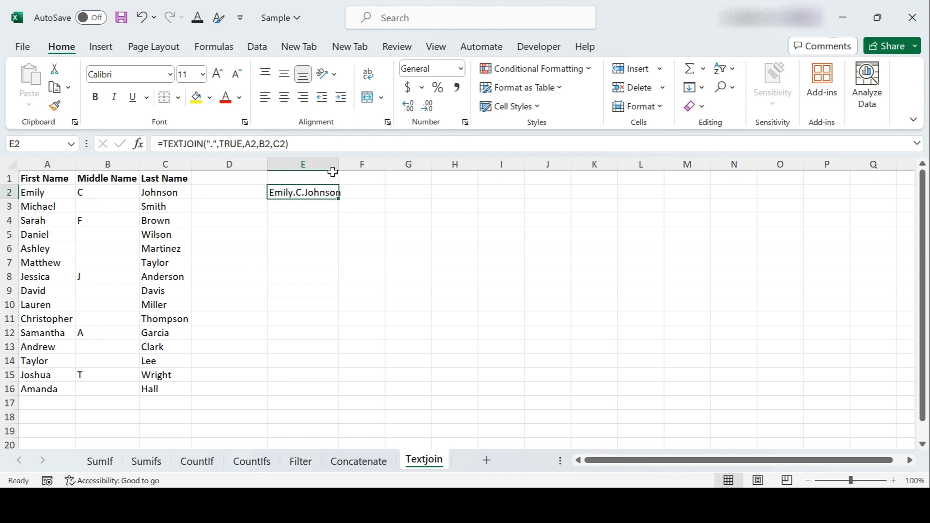
pyautogui.moveTo(338, 162); pyautogui.dragTo(345, 161)
pyautogui.moveTo(344, 198); pyautogui.dragTo(328, 397)
pyautogui.click(305, 277)
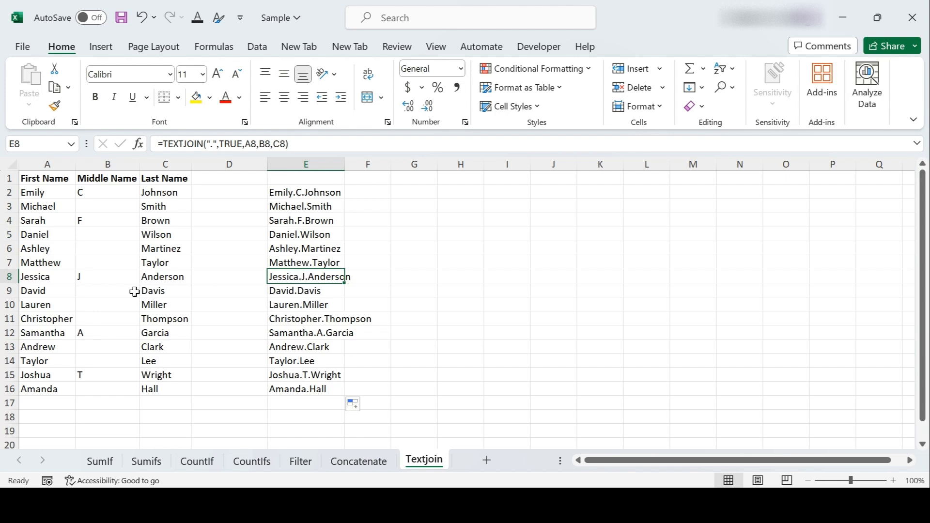
pyautogui.click(114, 260)
pyautogui.click(310, 263)
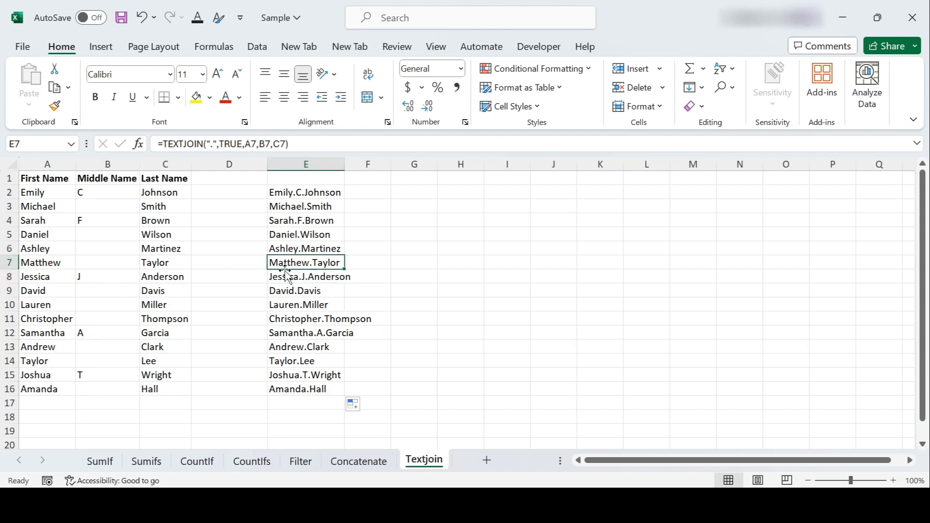